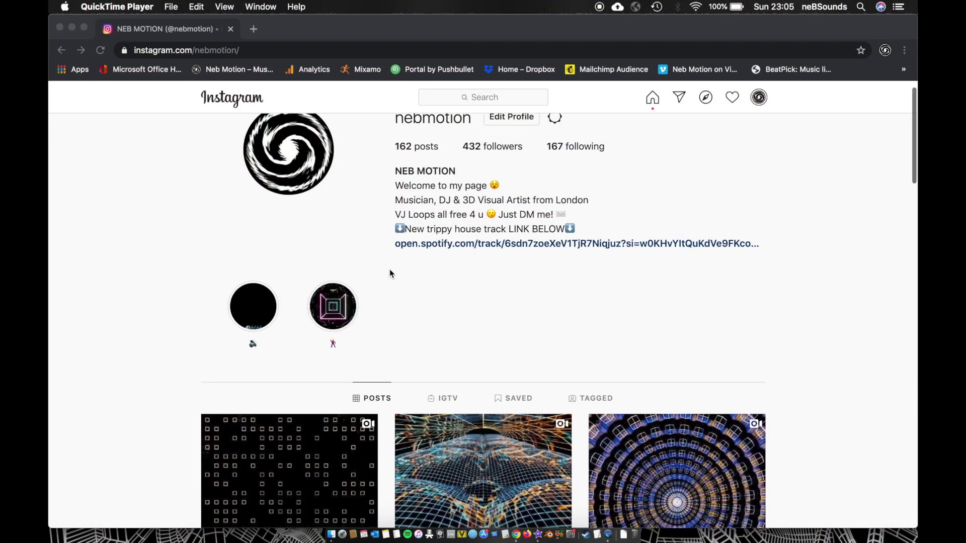
Step: Delete the default cube
scroll(390, 272, down, 9)
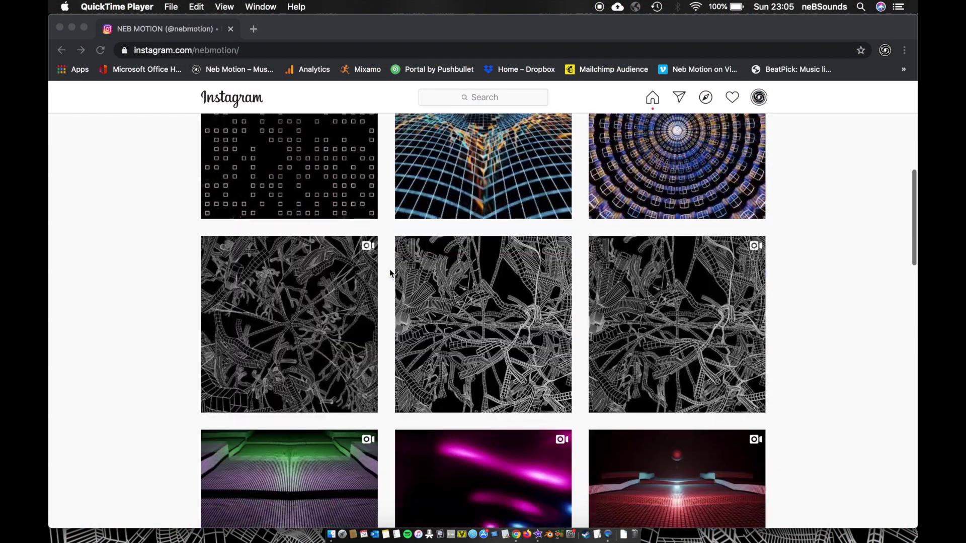
scroll(390, 272, down, 4)
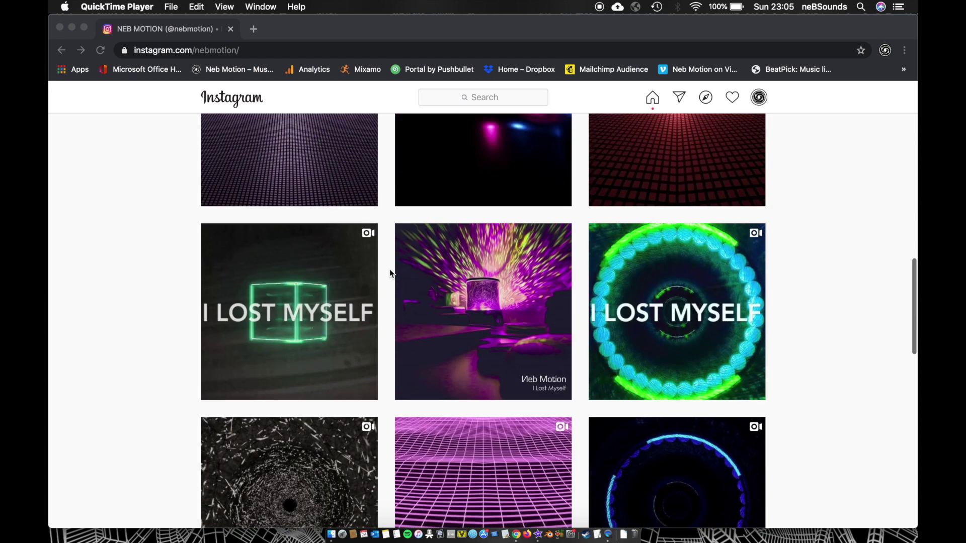
scroll(443, 257, up, 2)
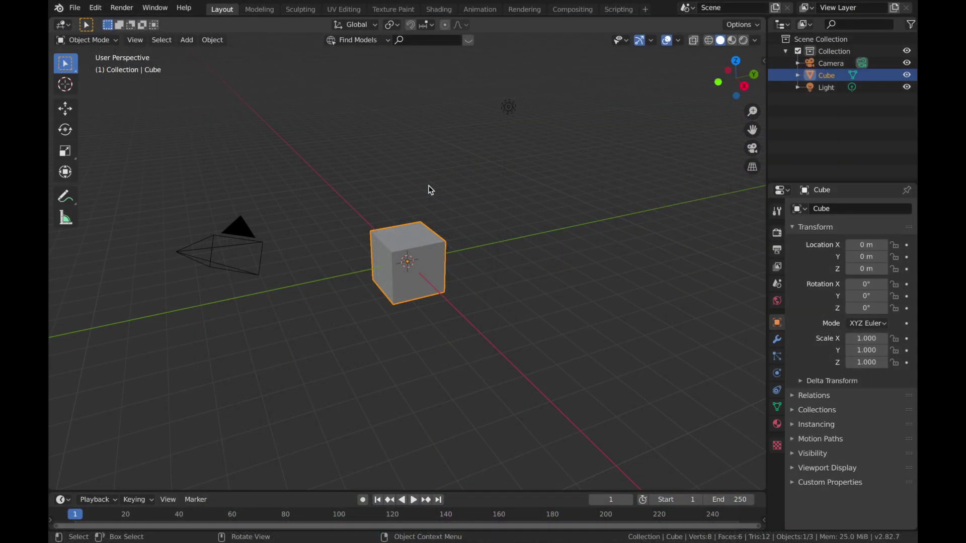
key(x)
click(390, 241)
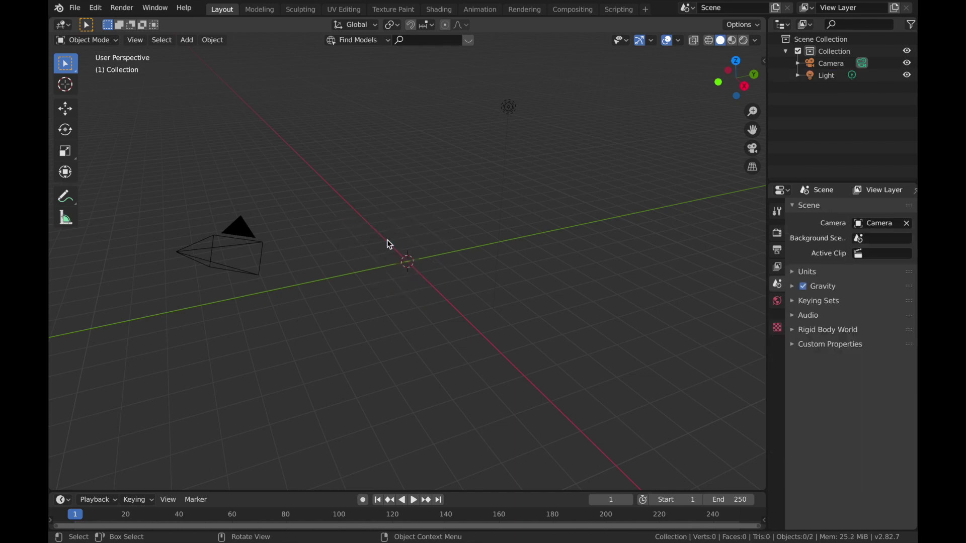
Step: Add a UV sphere at the origin and scale it by 8
key(shift+a)
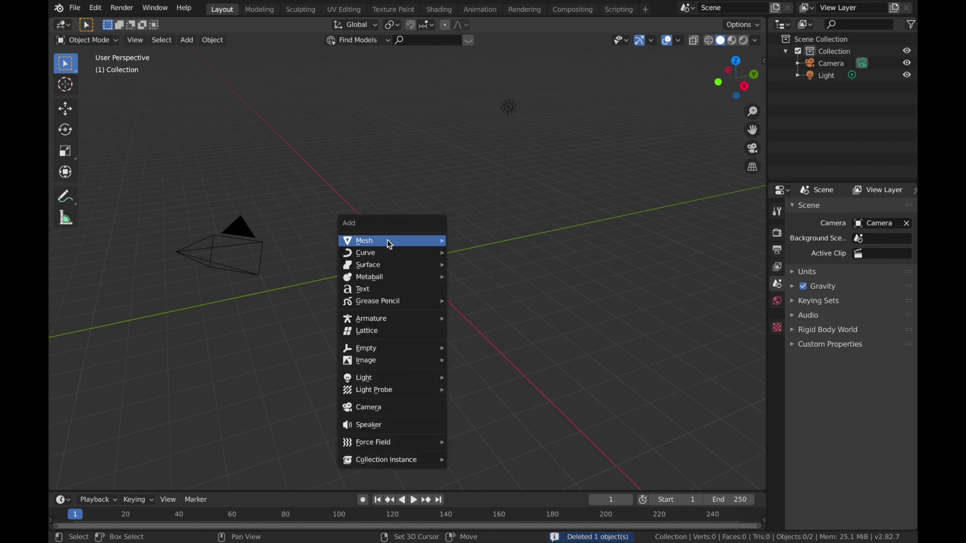
mouse_move(389, 242)
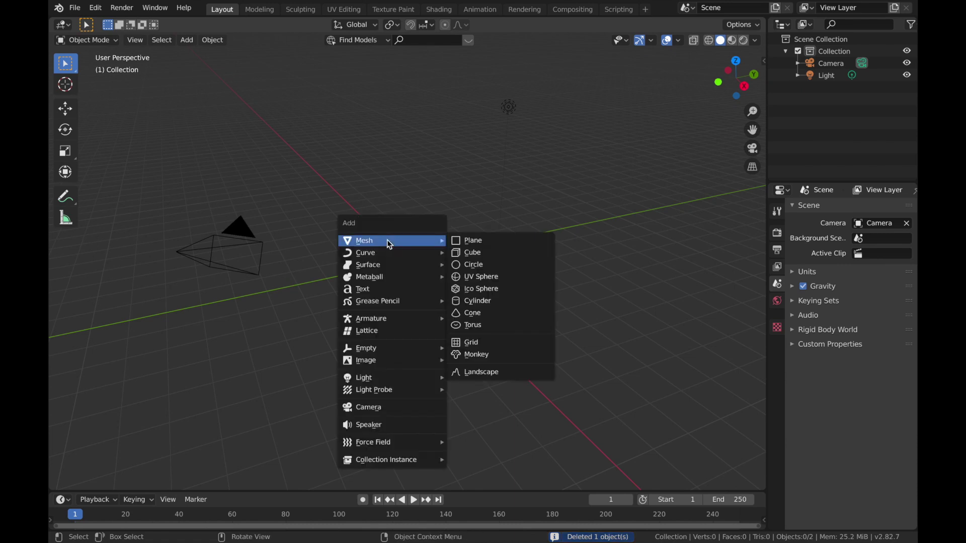
click(475, 277)
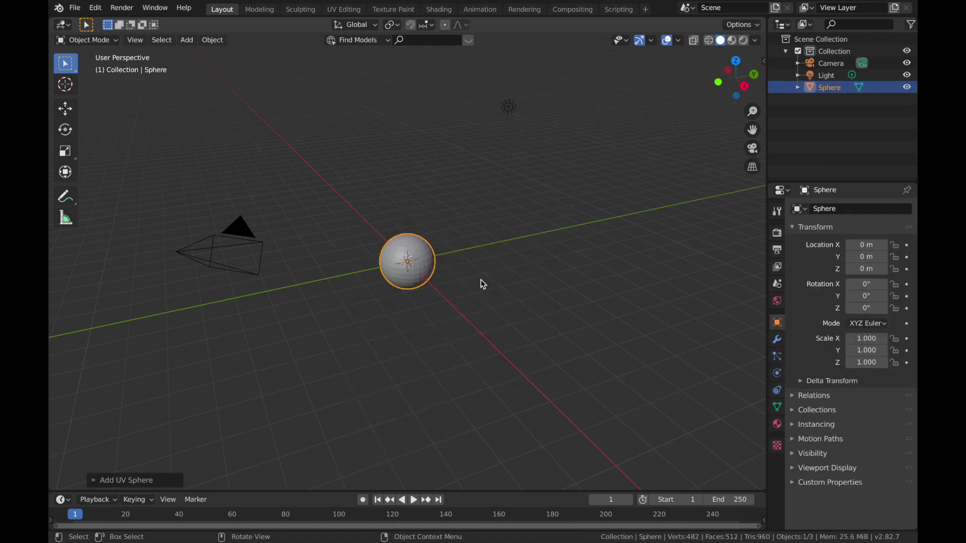
key(s)
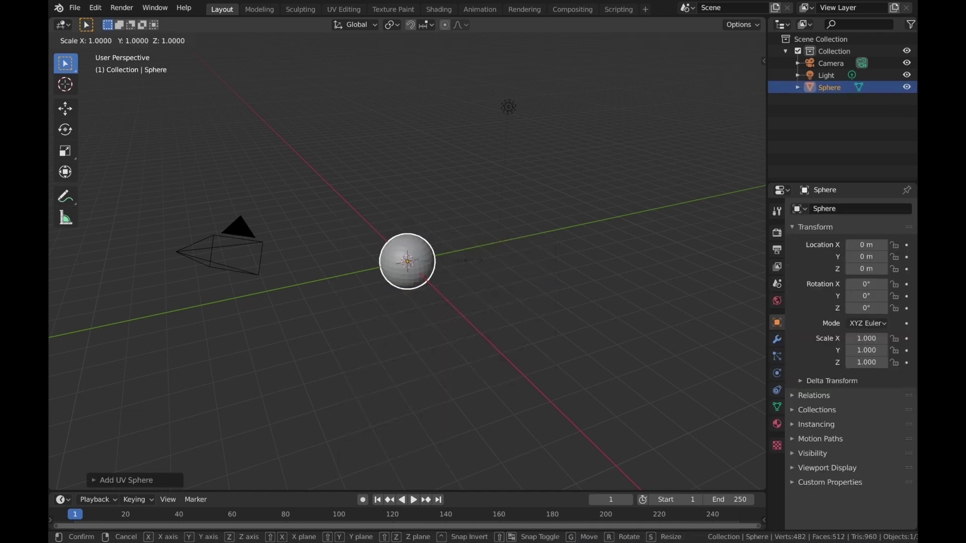
text(8)
key(Return)
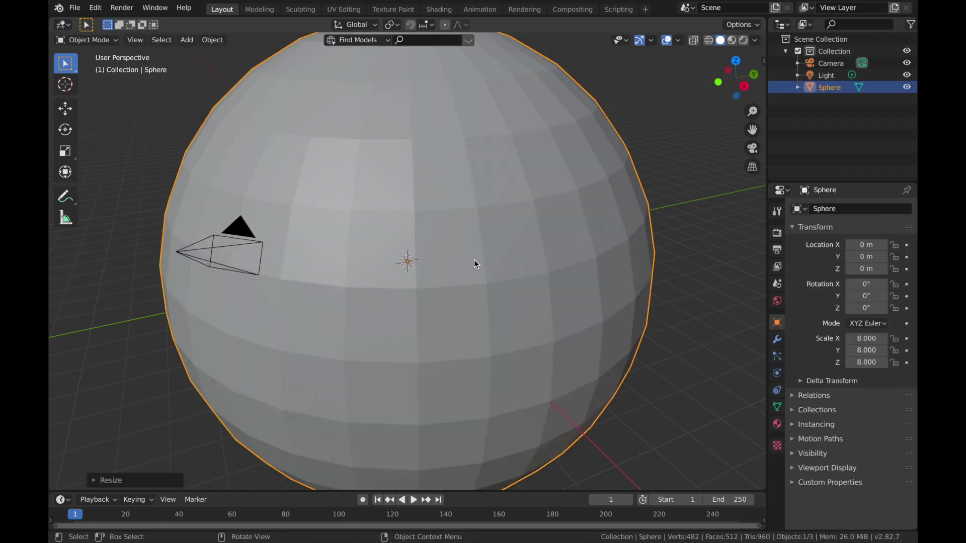
middle_drag(474, 259, 170, 266)
click(170, 266)
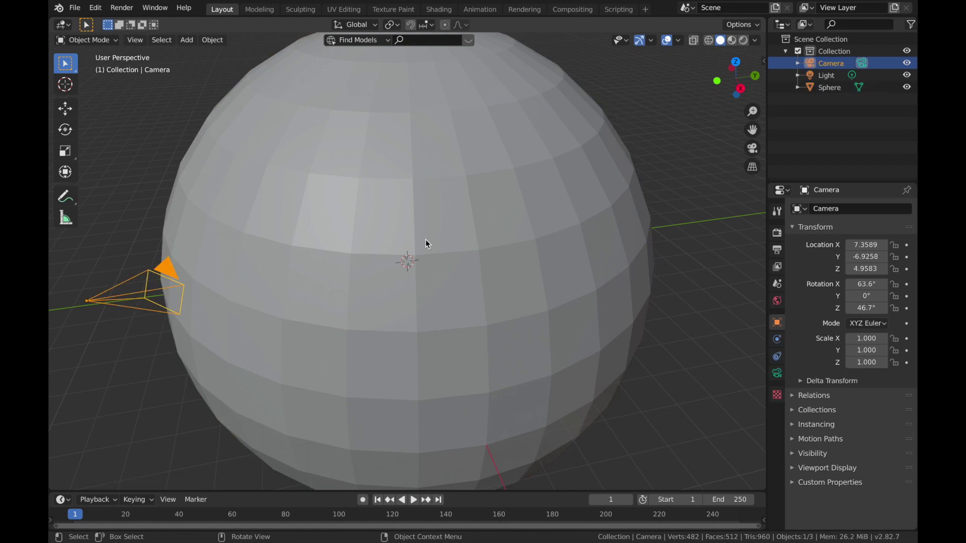
Step: Clear the camera's location and rotation so it sits at the origin
key(alt+g)
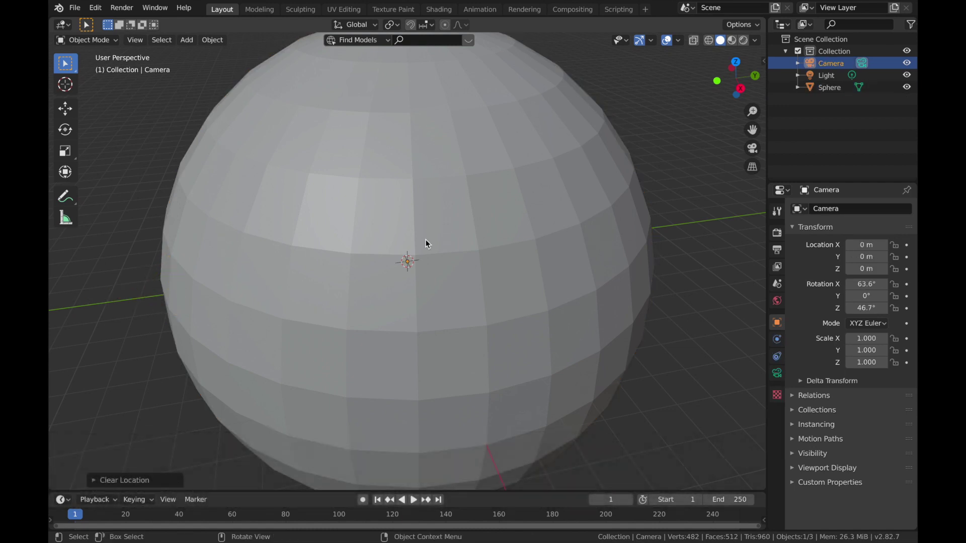
scroll(425, 240, up, 5)
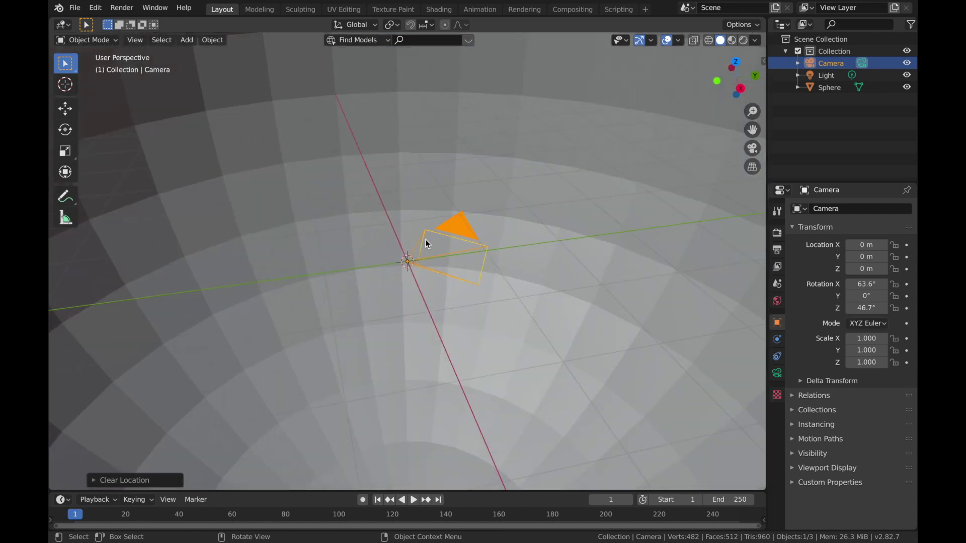
scroll(426, 240, down, 1)
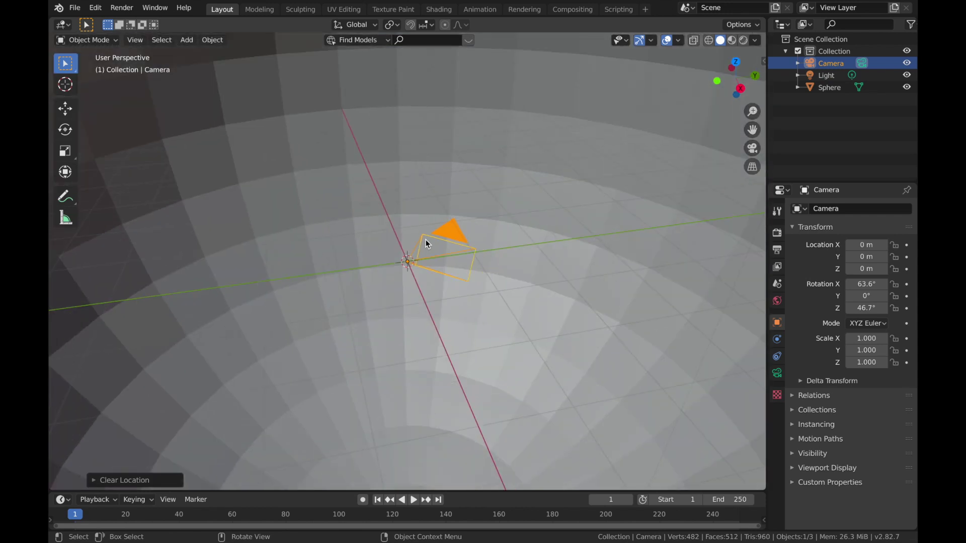
key(alt+r)
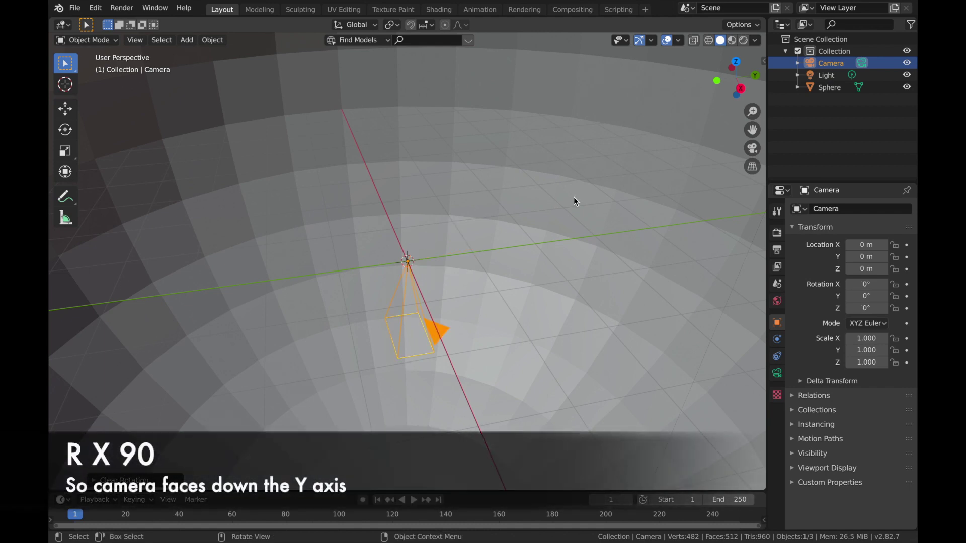
Step: Rotate the camera 90° about X and check its view through the camera
key(r)
text(x90)
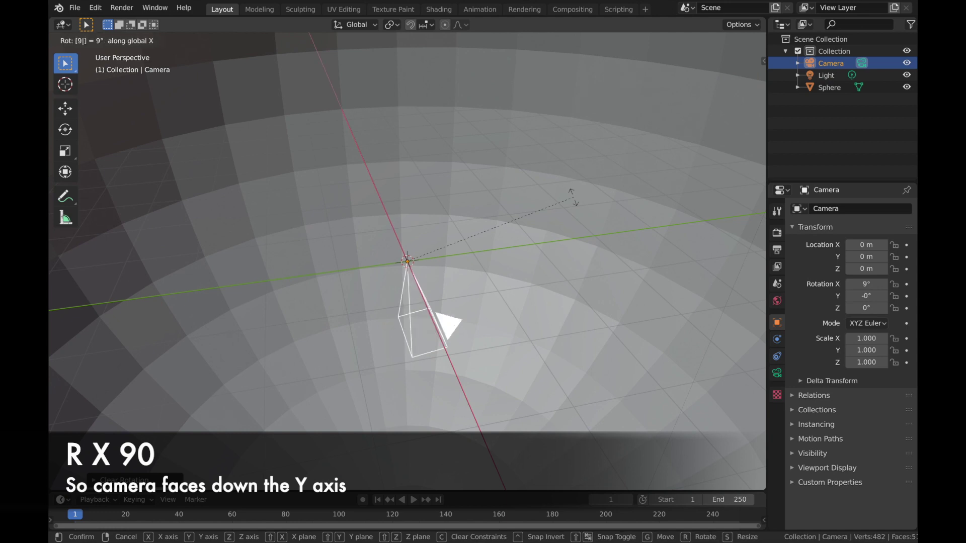
key(Return)
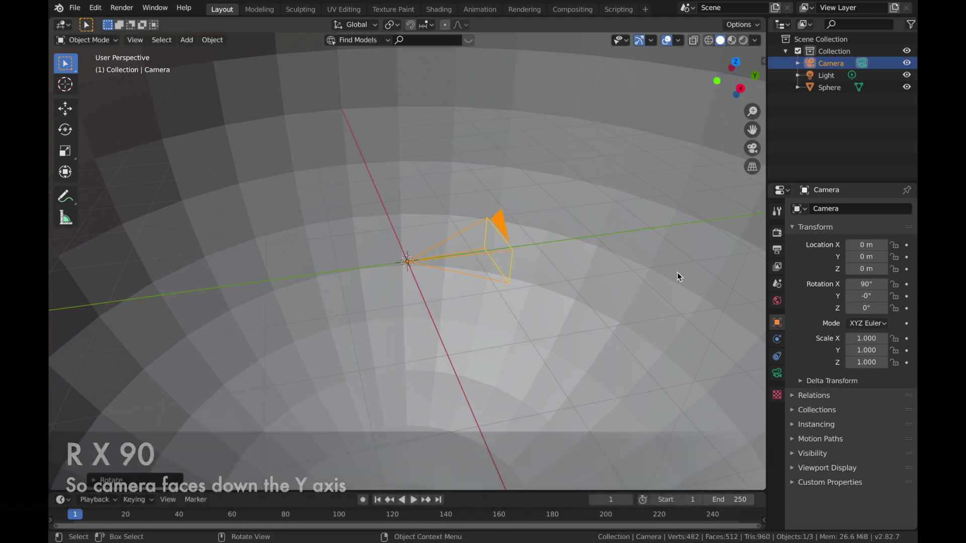
key(KP_0)
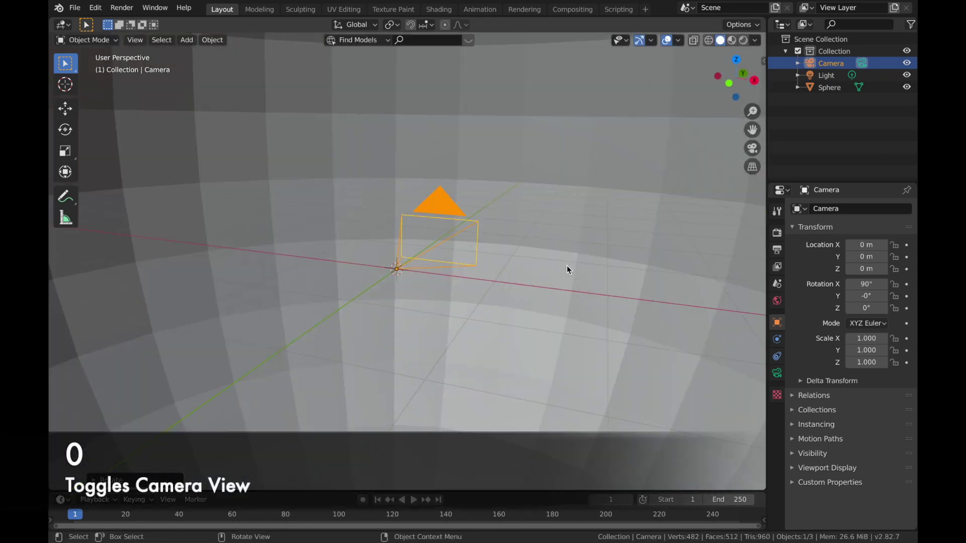
key(KP_0)
key(KP_0)
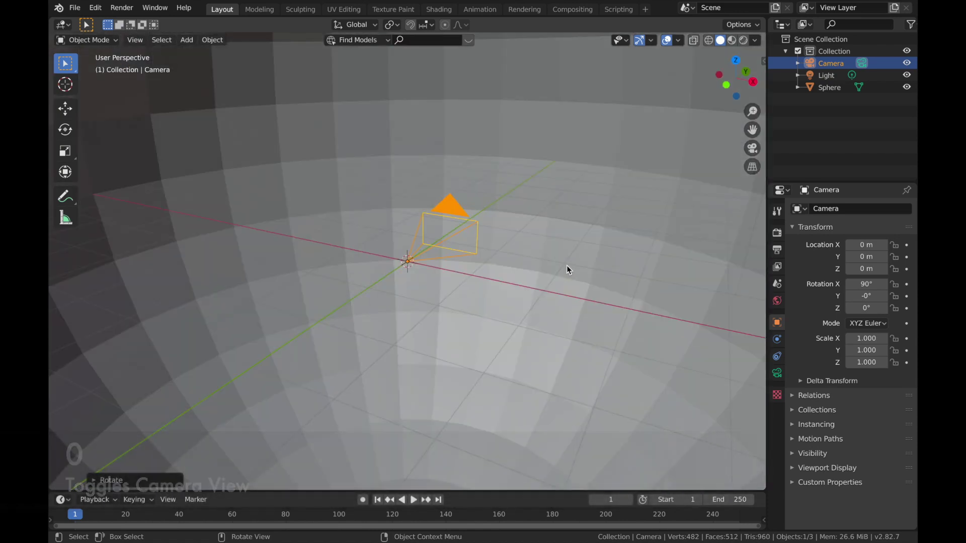
scroll(543, 236, down, 8)
Step: Apply Edge Split to the sphere's mesh in Edit Mode, giving 1,984 vertices
click(514, 205)
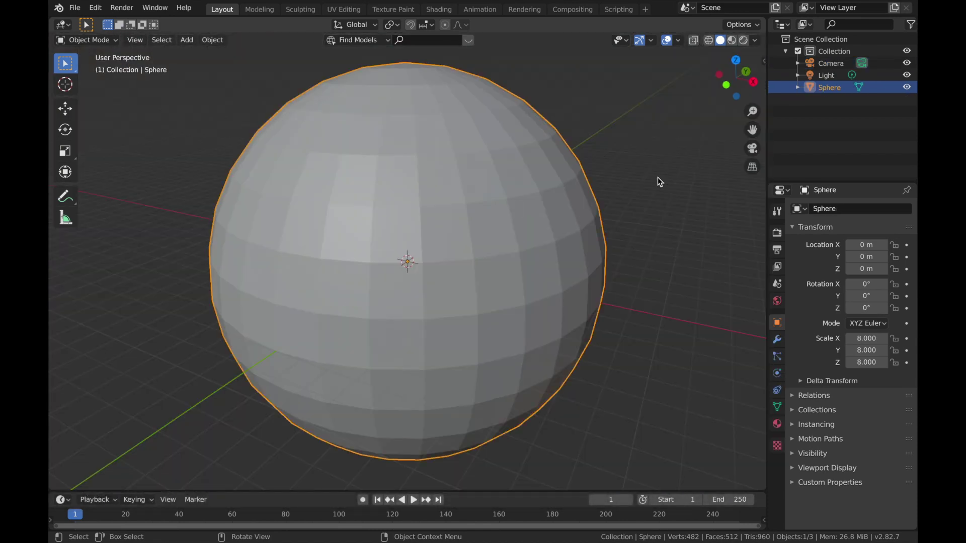
key(Tab)
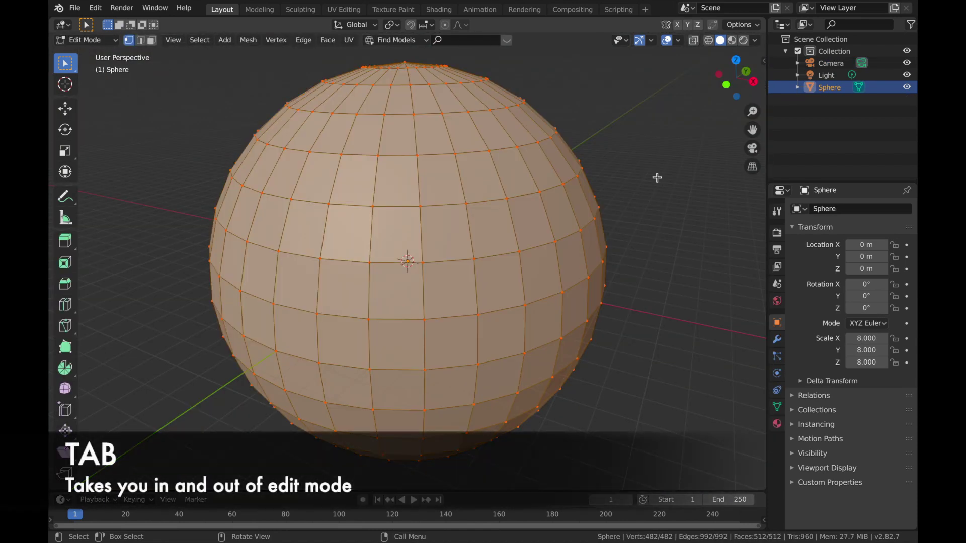
click(308, 41)
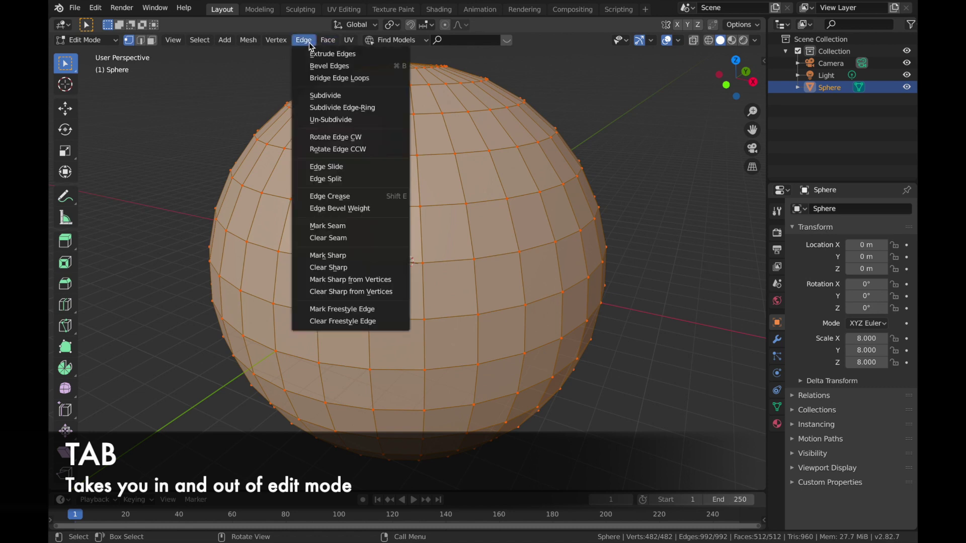
click(338, 180)
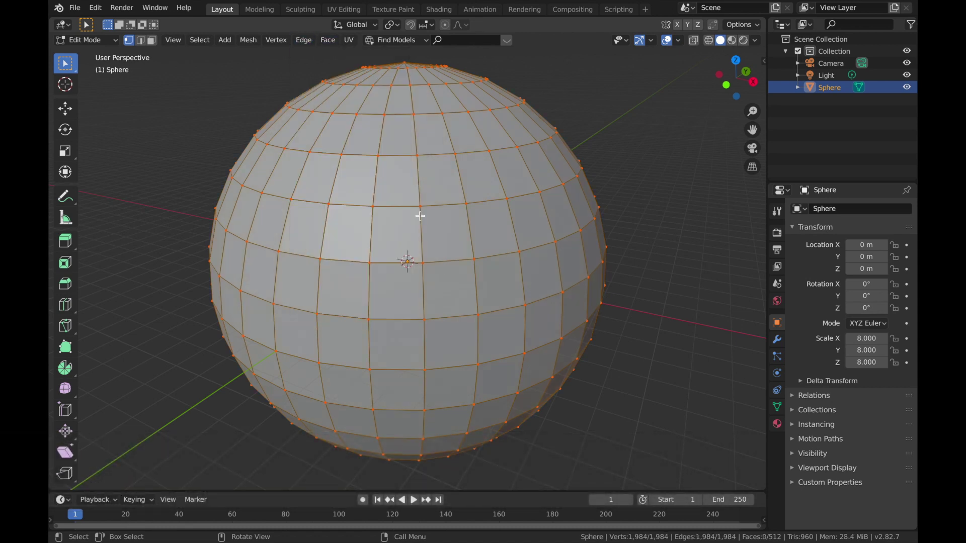
key(Tab)
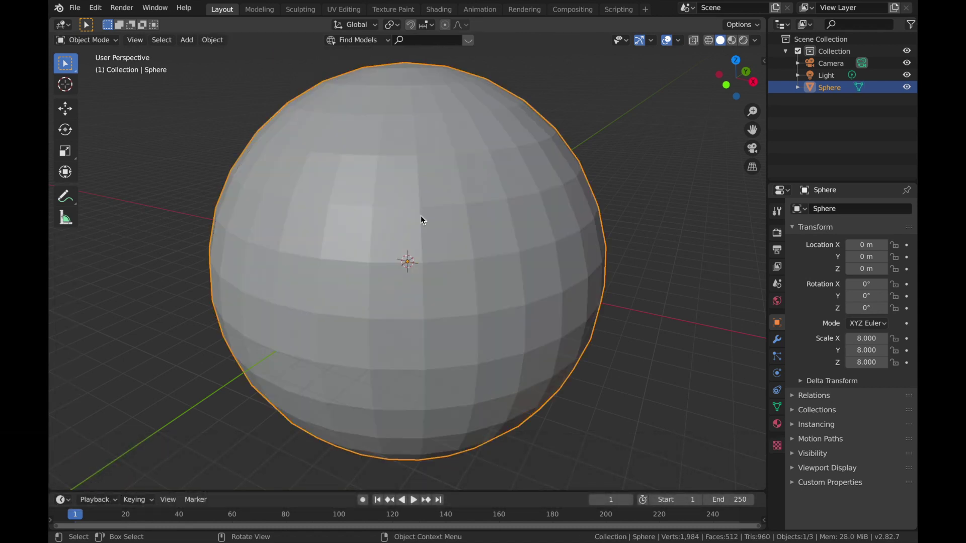
click(777, 340)
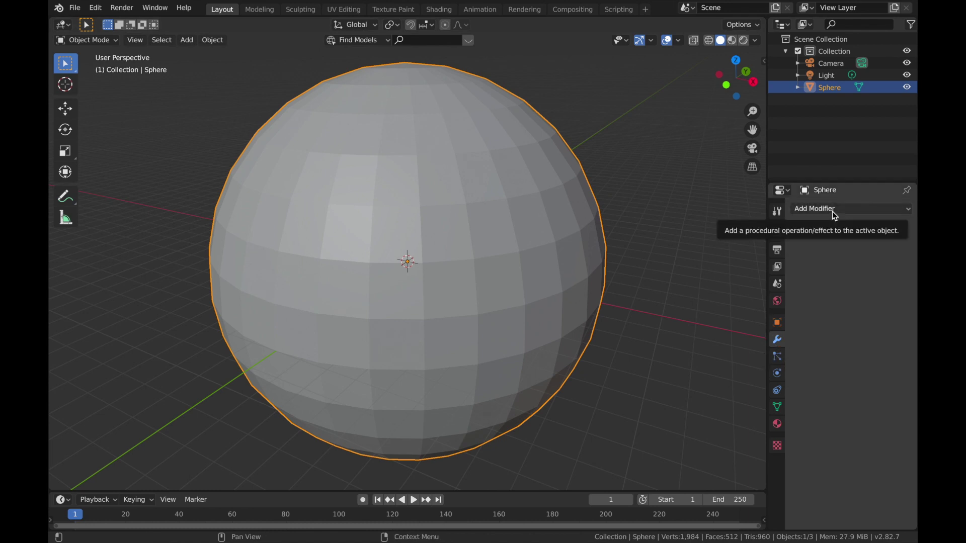
Step: Add Smooth and Solidify modifiers to the sphere
click(833, 212)
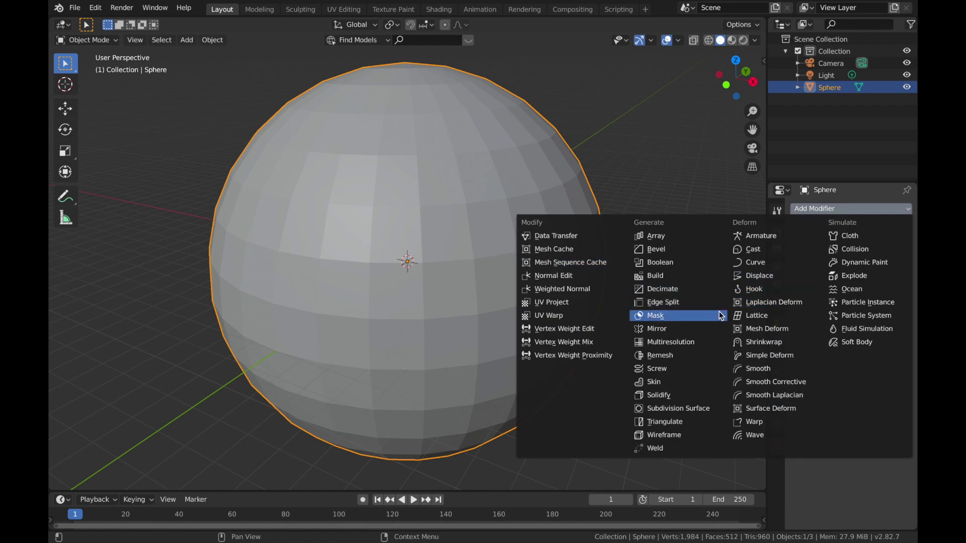
click(757, 369)
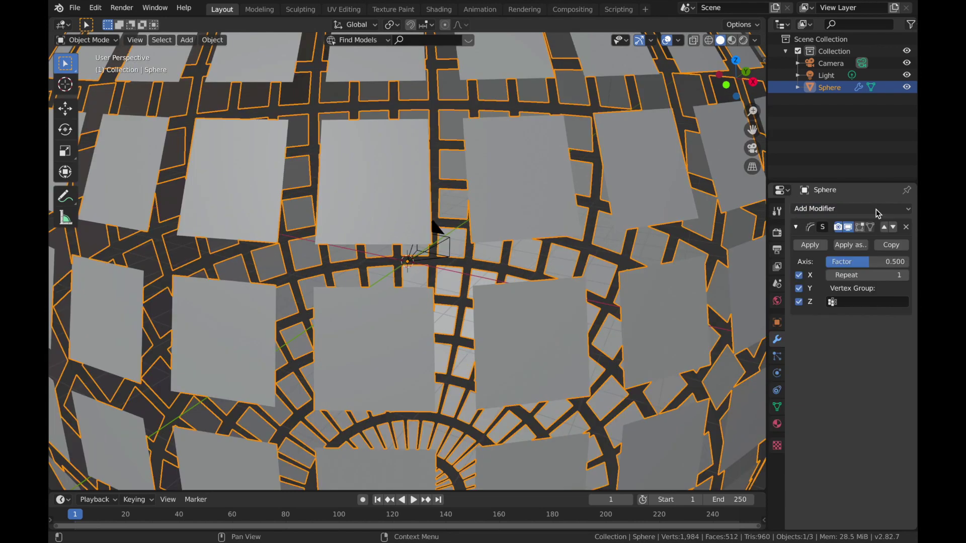
click(877, 211)
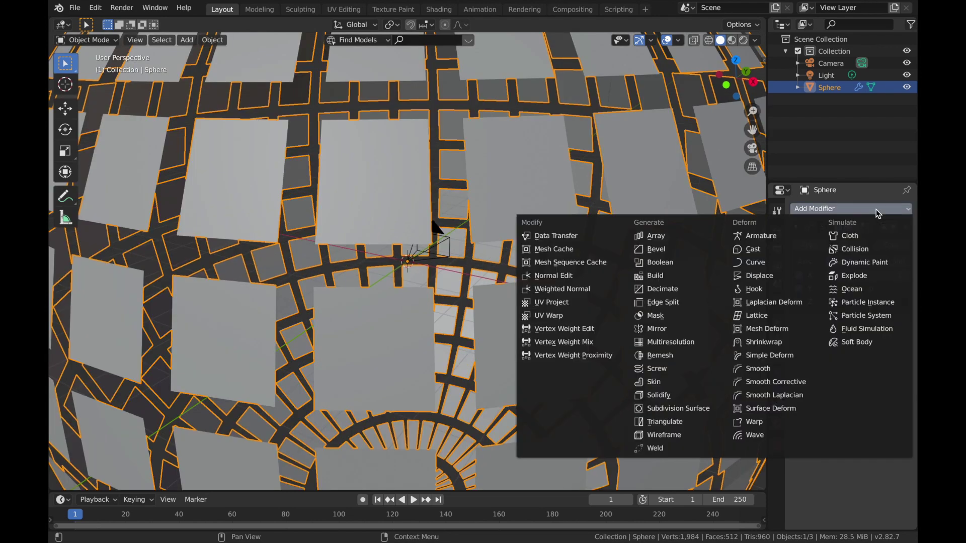
click(672, 394)
Step: Add a Wireframe modifier with 0.001 m thickness
click(823, 211)
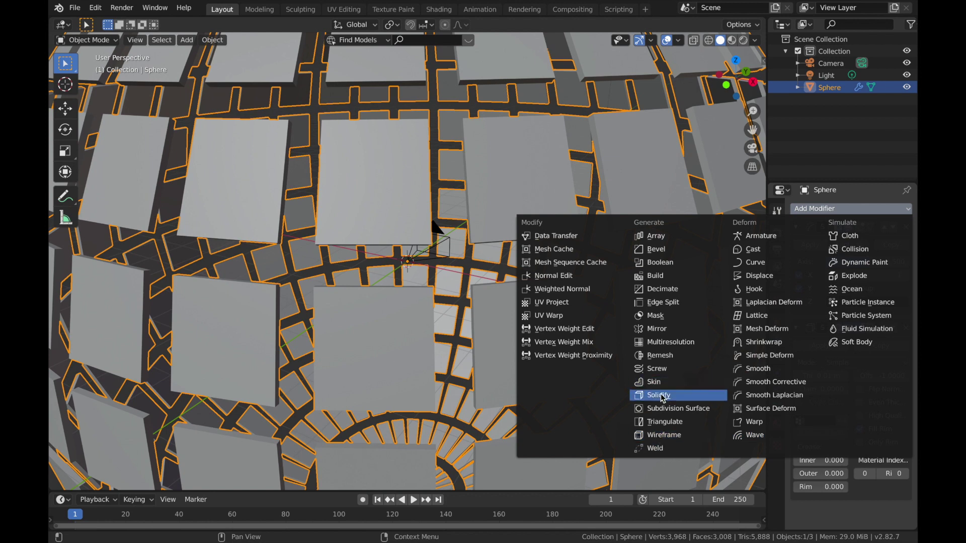
click(663, 435)
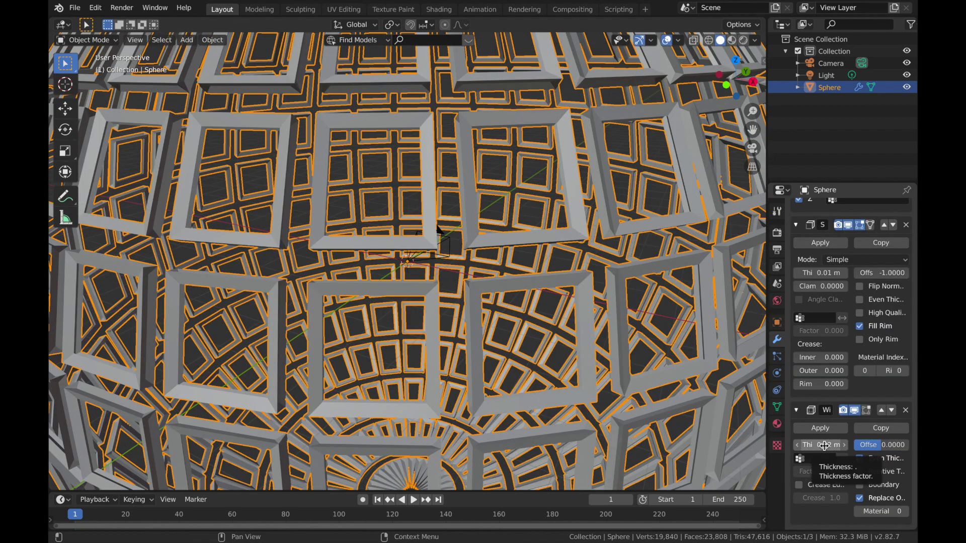
click(824, 446)
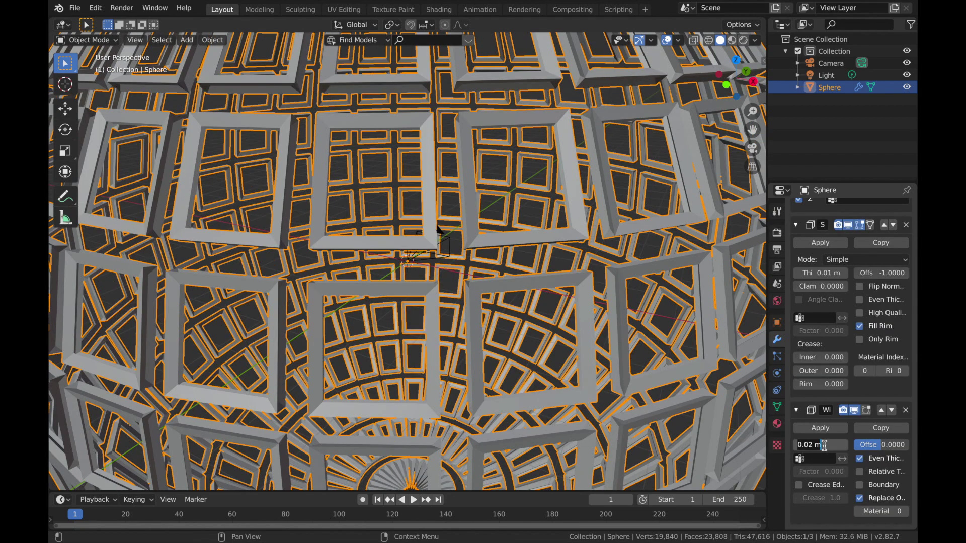
text(0.001)
key(Return)
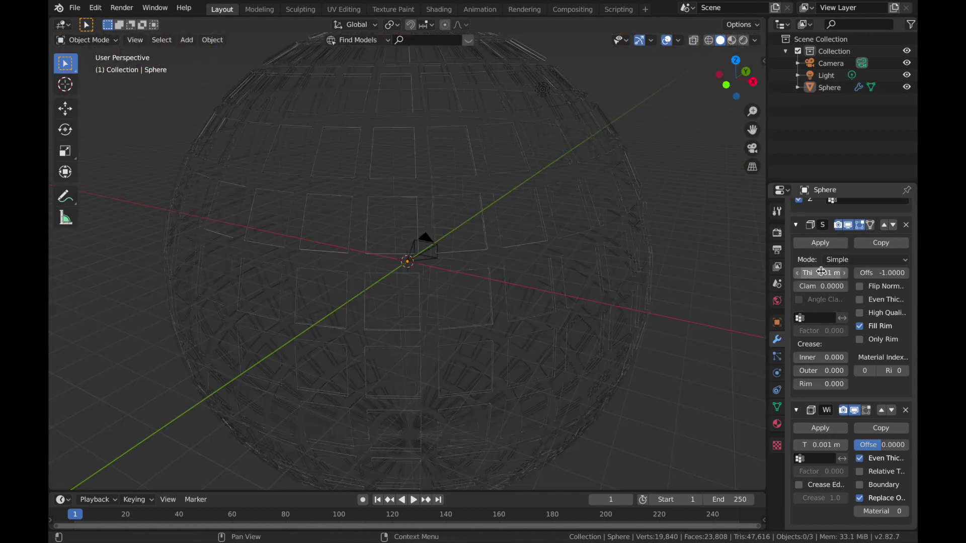
Step: Set Solidify thickness to 0.37 m and the camera's focal length to 14 mm
drag(820, 272, 880, 272)
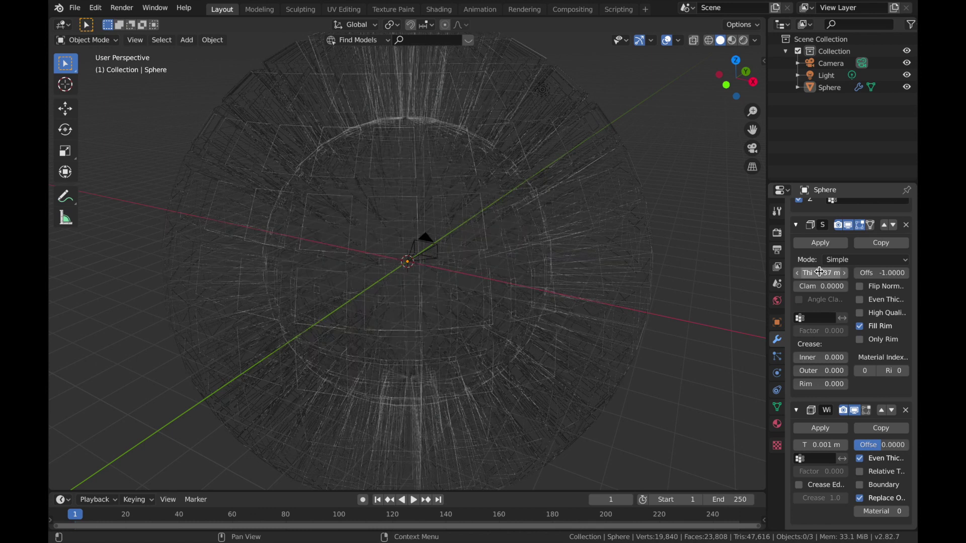
key(KP_0)
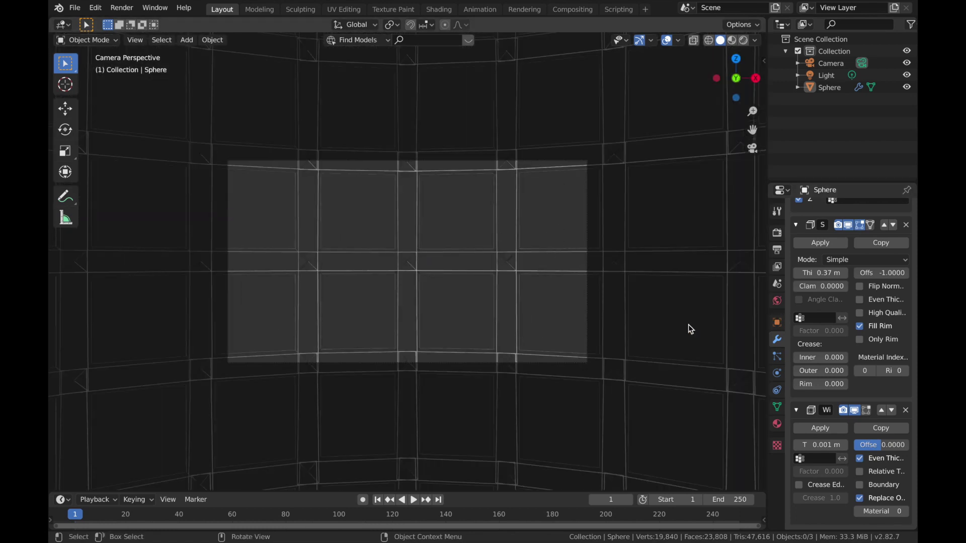
click(833, 62)
click(777, 373)
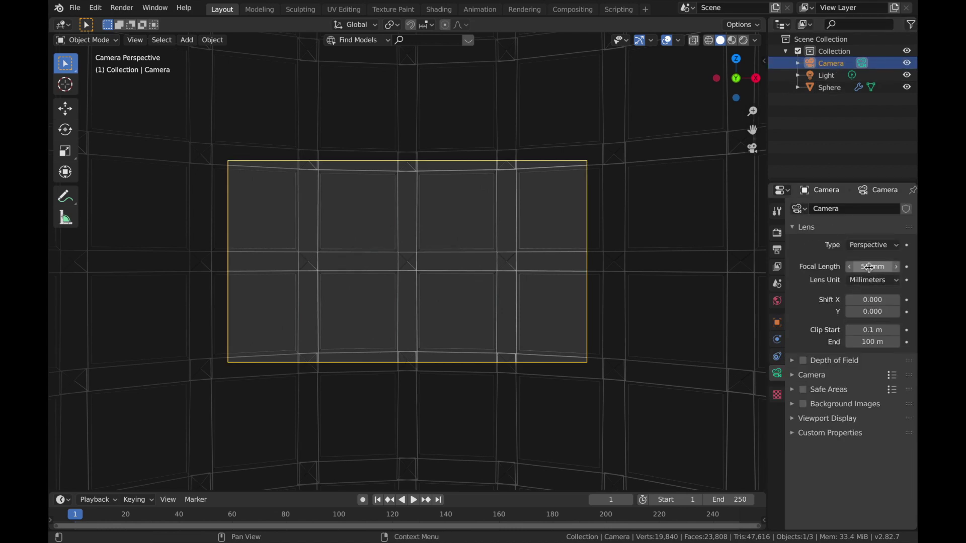
mouse_move(869, 267)
mouse_down()
mouse_move(836, 267)
mouse_move(858, 267)
mouse_up()
Step: Add a Displace modifier to the sphere
click(816, 88)
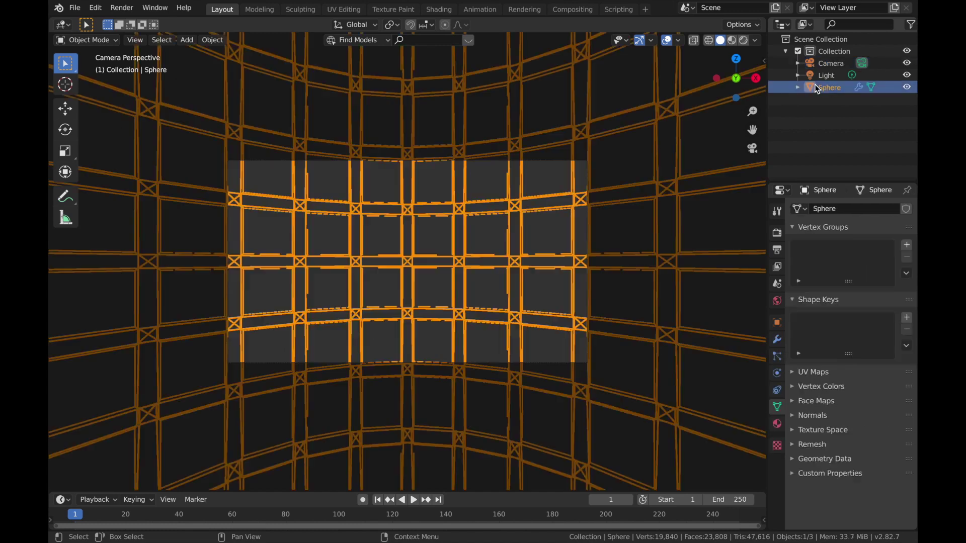
click(778, 341)
click(850, 208)
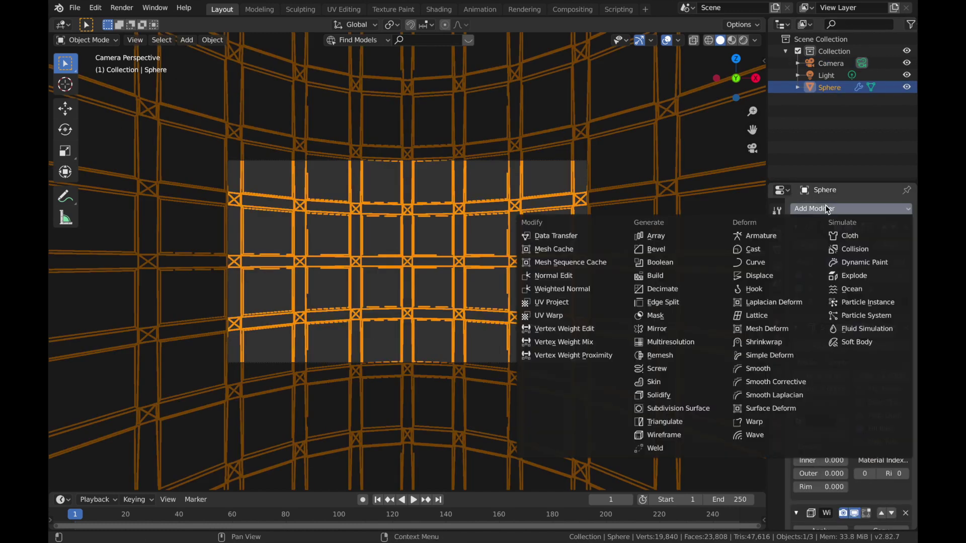
click(754, 276)
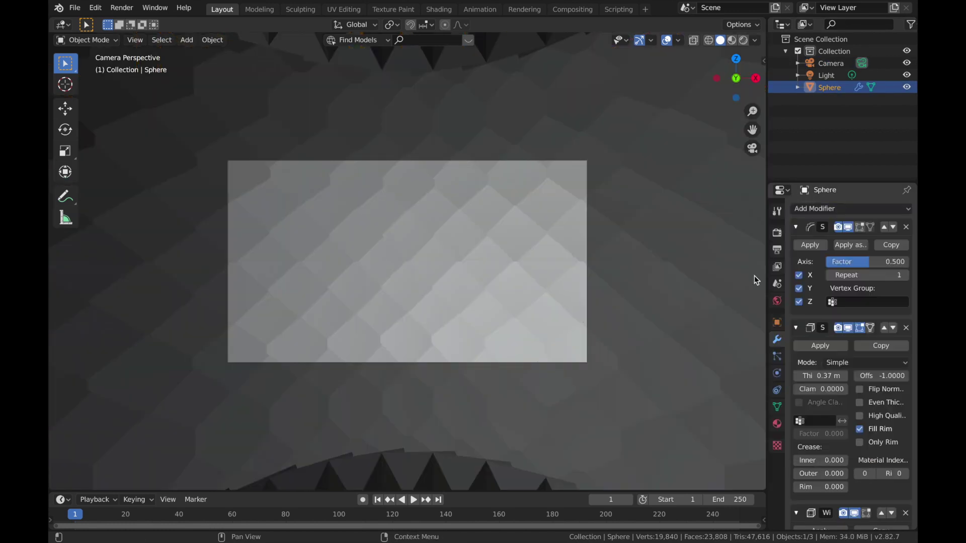
Step: Move the Displace modifier to the top of the modifier stack
scroll(842, 386, down, 10)
scroll(841, 386, down, 1)
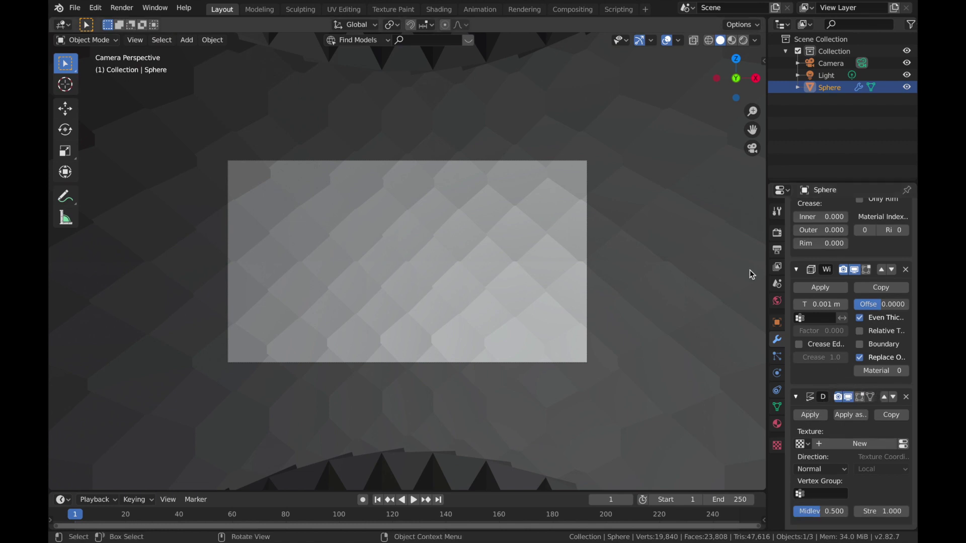
scroll(791, 280, up, 5)
scroll(818, 289, down, 5)
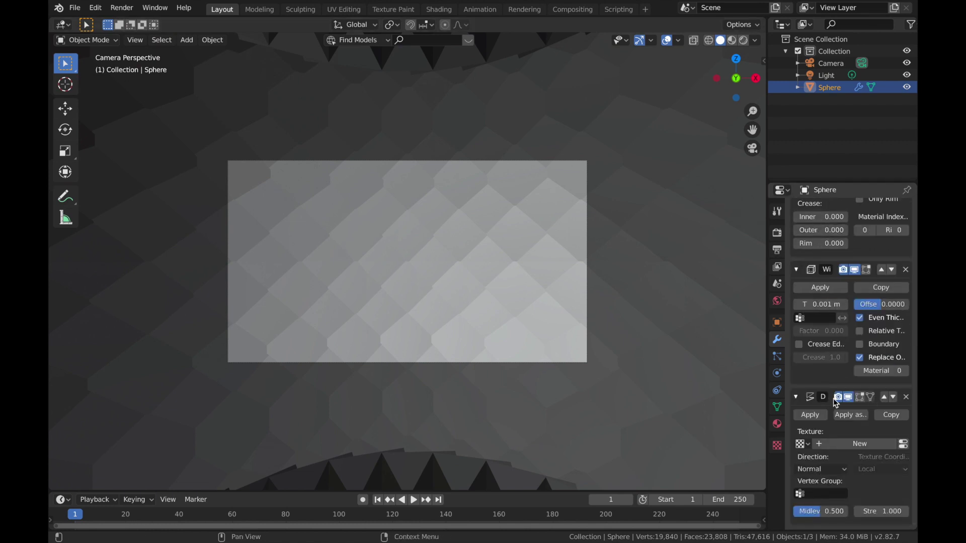
click(886, 398)
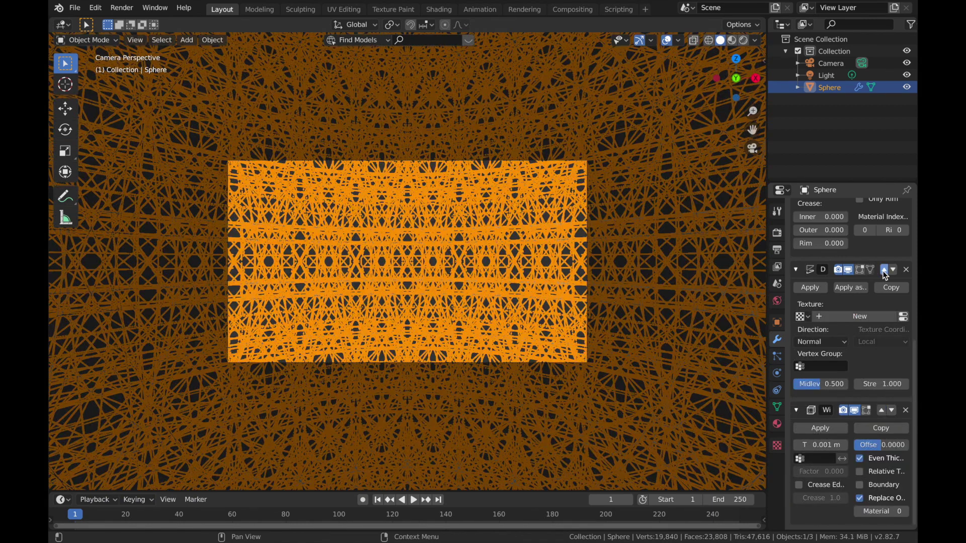
click(883, 264)
scroll(884, 274, up, 4)
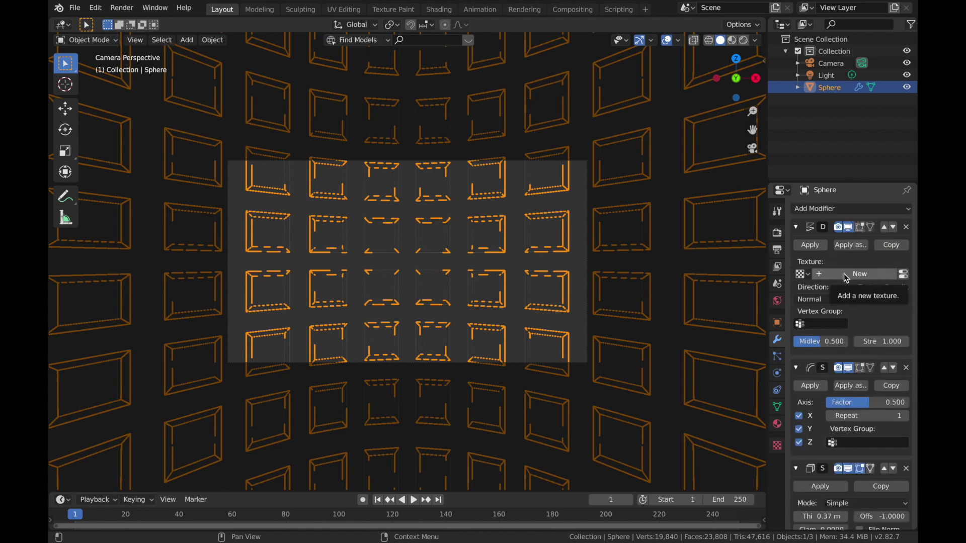
Step: Give the Displace modifier a new Clouds texture and hide the viewport overlays
click(846, 278)
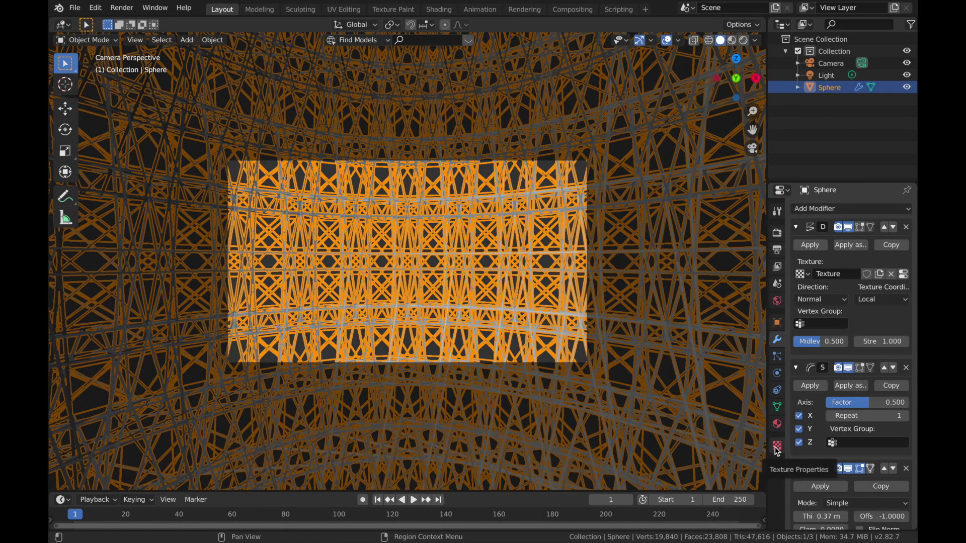
click(777, 446)
click(837, 245)
click(847, 285)
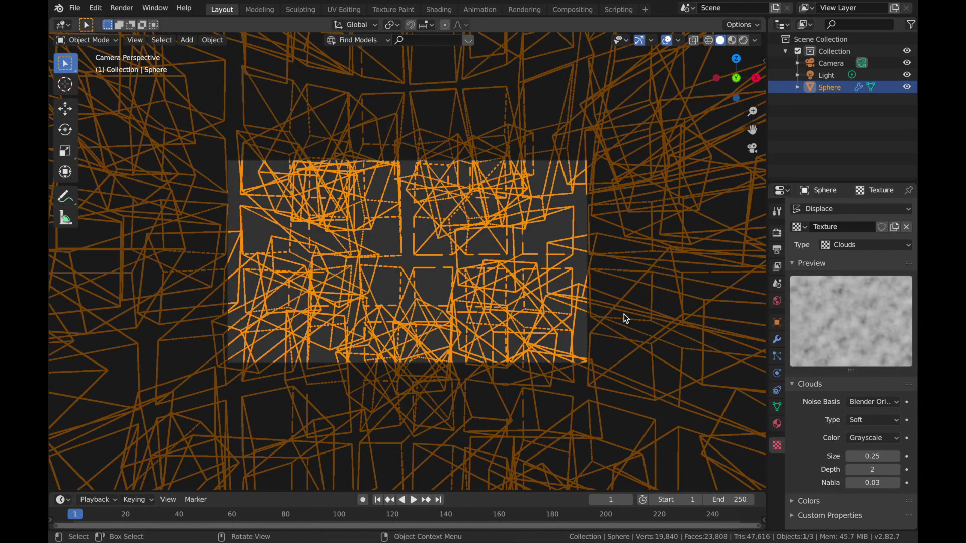
key(shift+alt+z)
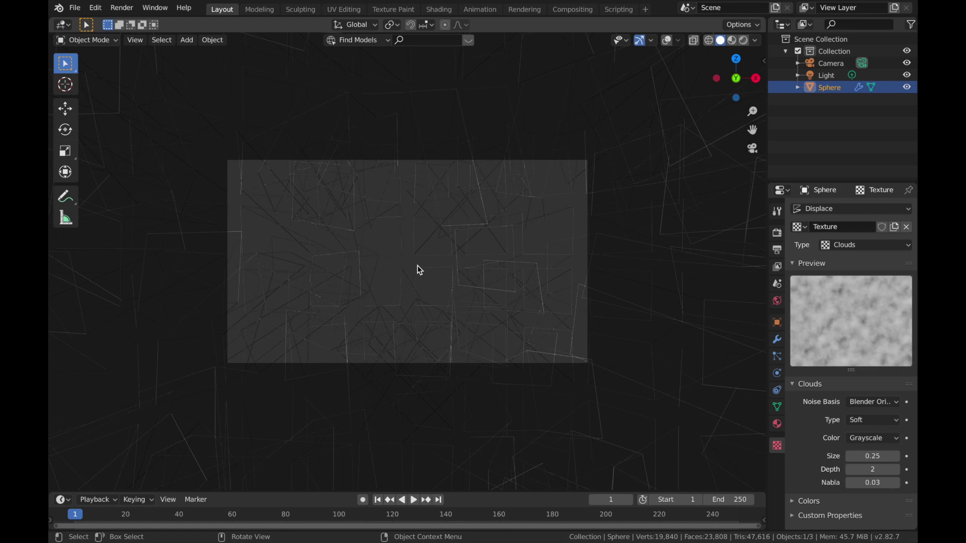
Step: Add a cube Empty at the origin and enlarge the timeline area
key(shift+a)
mouse_move(427, 376)
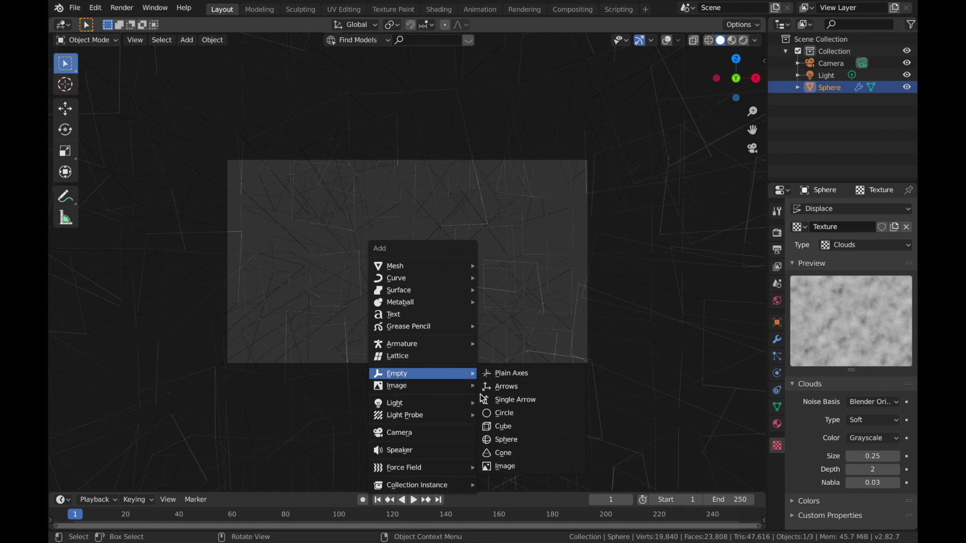
click(506, 429)
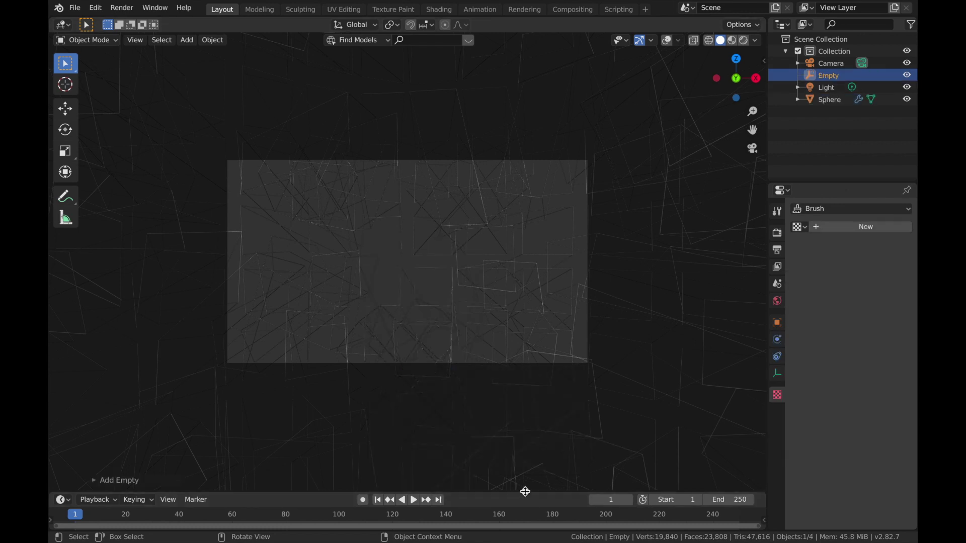
drag(525, 491, 523, 371)
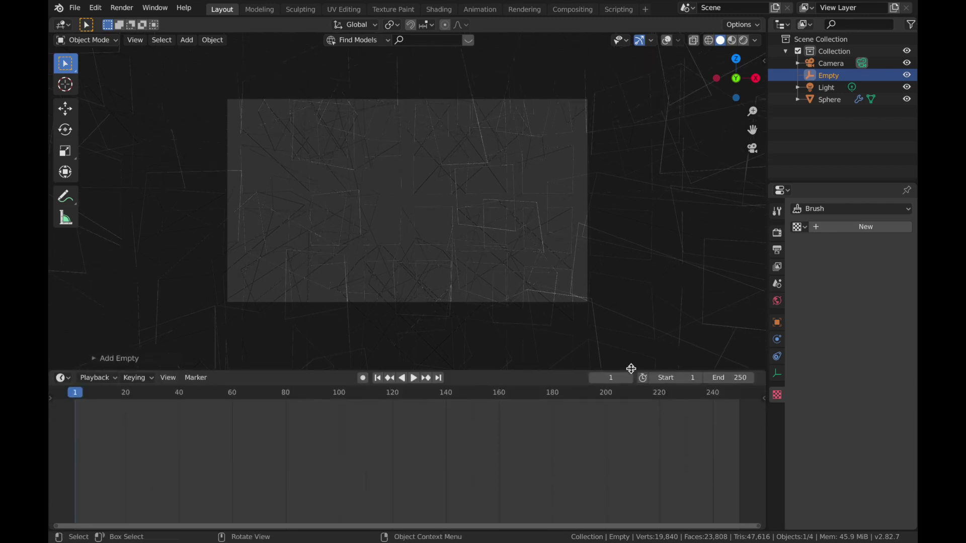
Step: Set the end frame to 120 and keyframe the Empty's Y rotation at frame 1
click(727, 377)
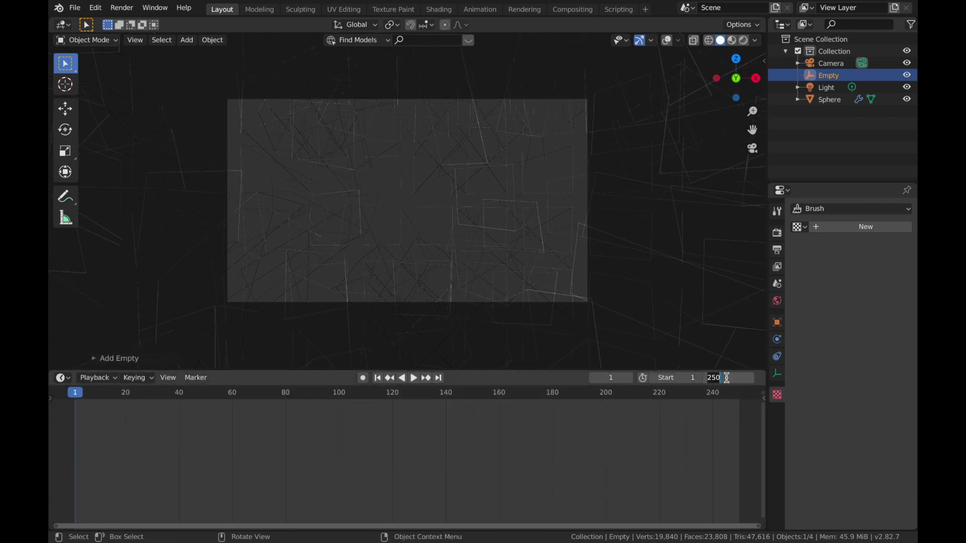
text(120)
key(Return)
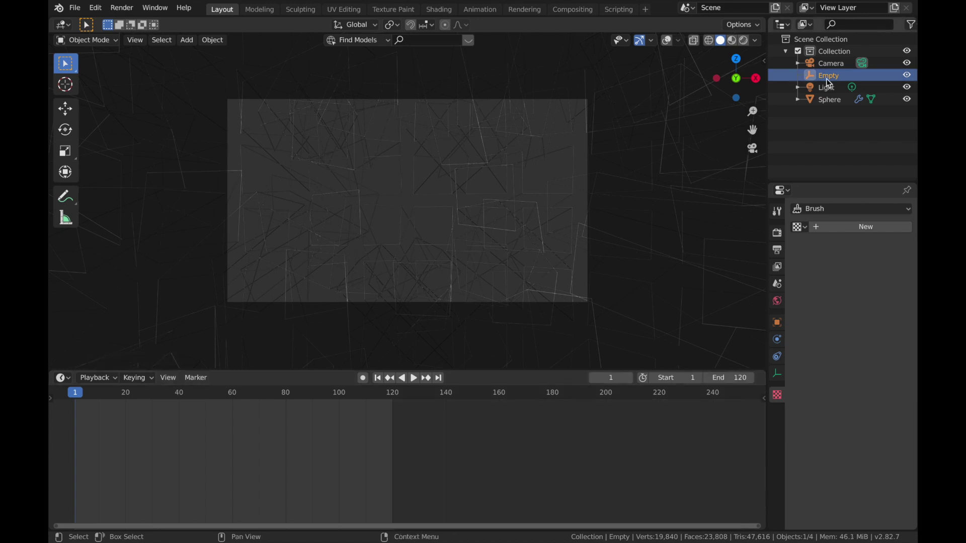
click(778, 324)
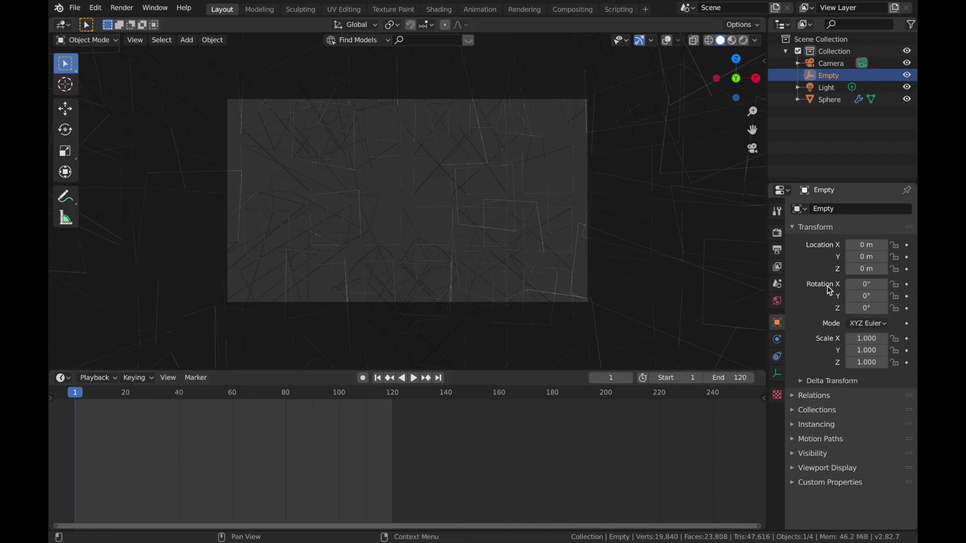
click(909, 300)
Step: Keyframe the Empty's Y rotation at 360° on the final frame
click(396, 394)
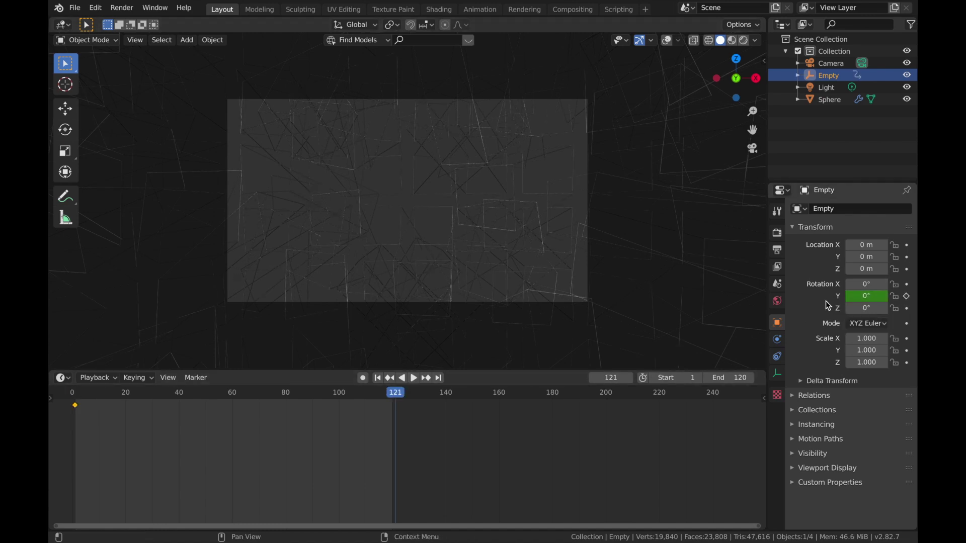
click(862, 297)
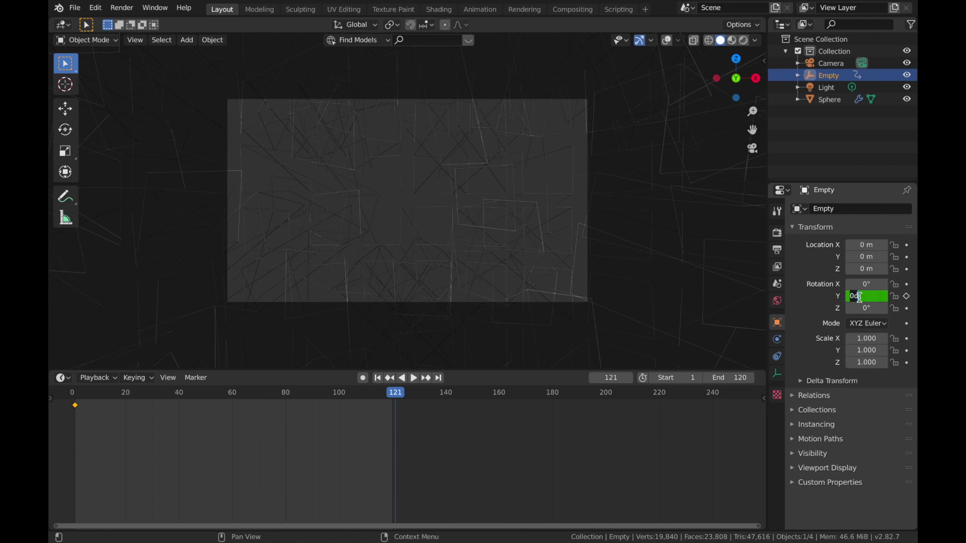
key(Return)
click(908, 298)
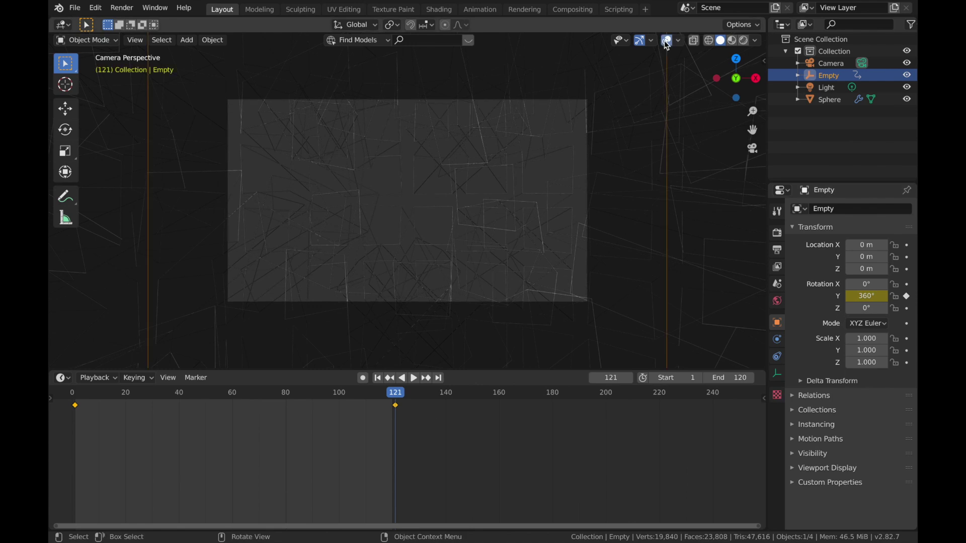
Step: Play the animation to preview the spin, then return to frame 1
key(KP_0)
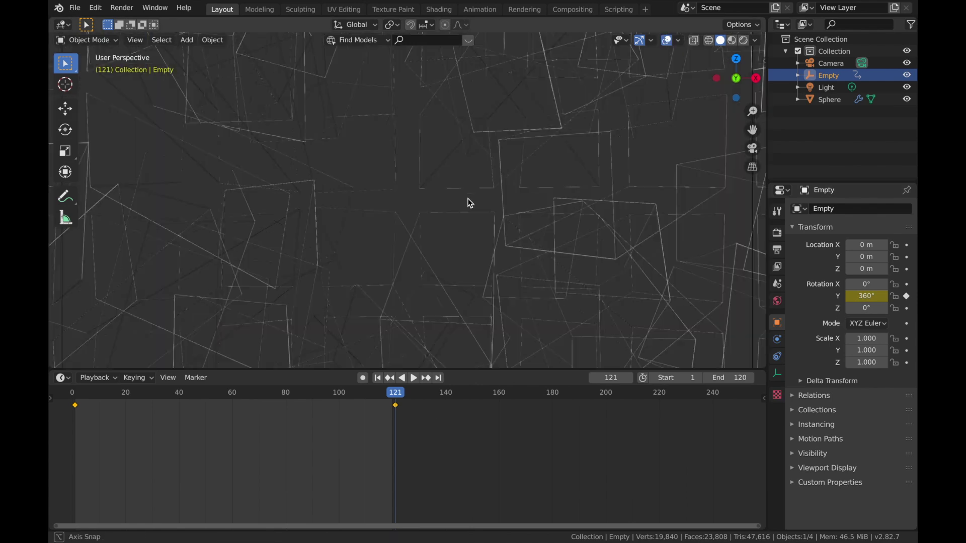
key(space)
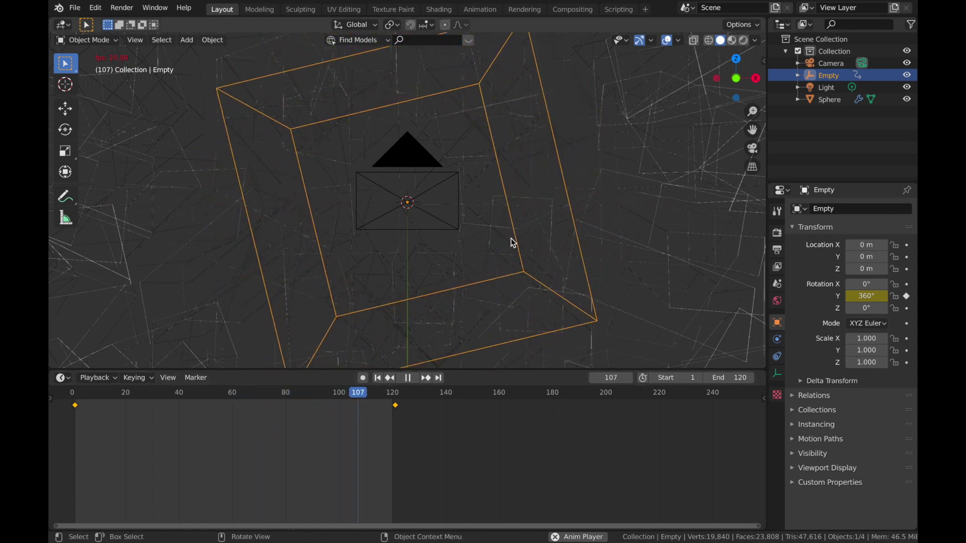
key(space)
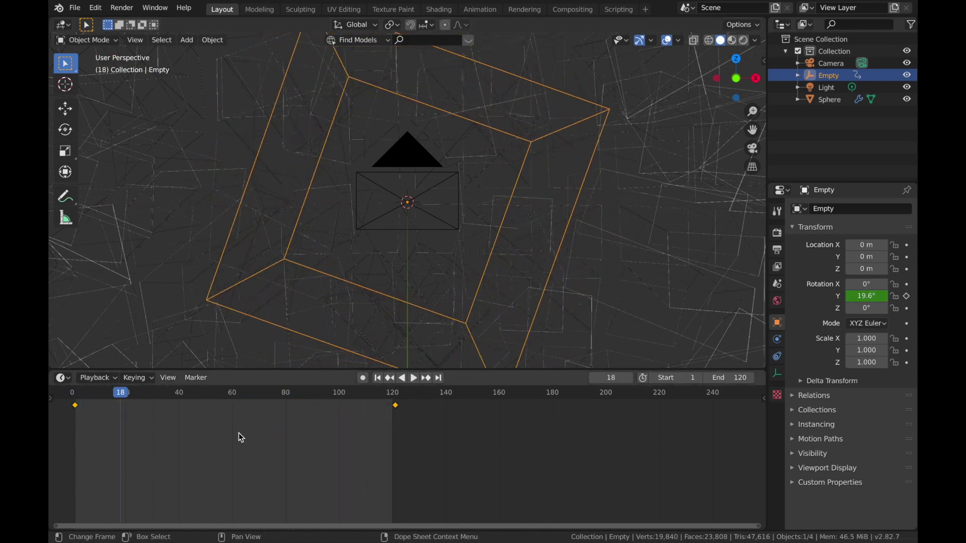
click(390, 377)
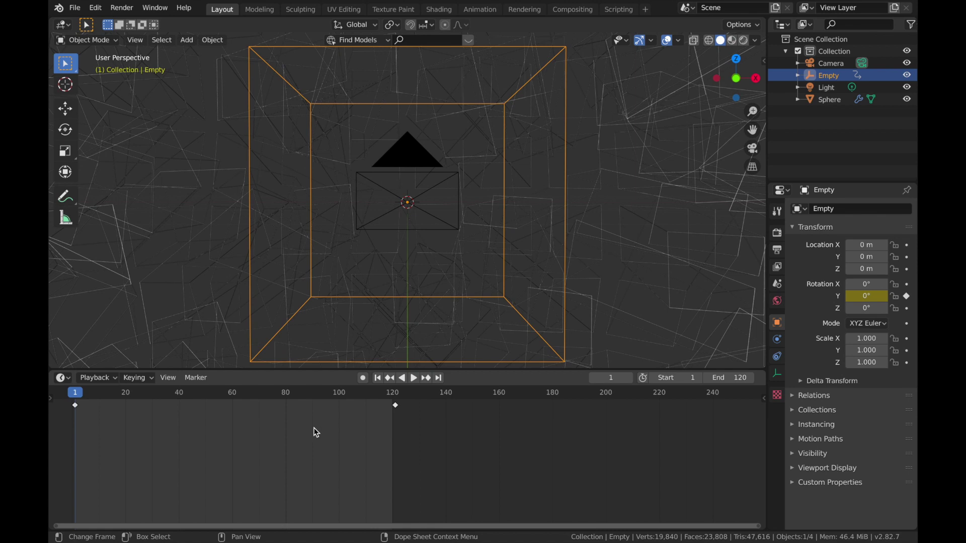
Step: Set both rotation keyframes to Linear interpolation and preview the playback
key(a)
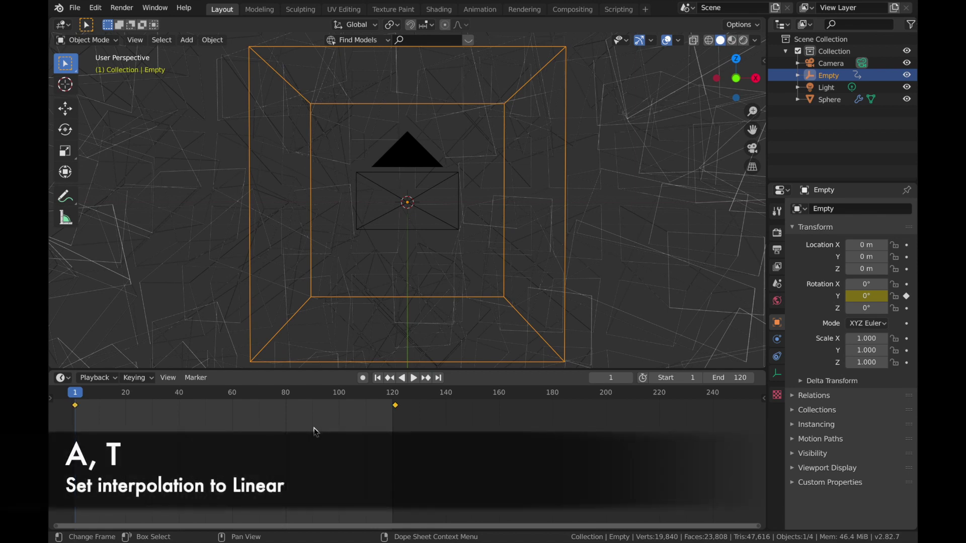
key(t)
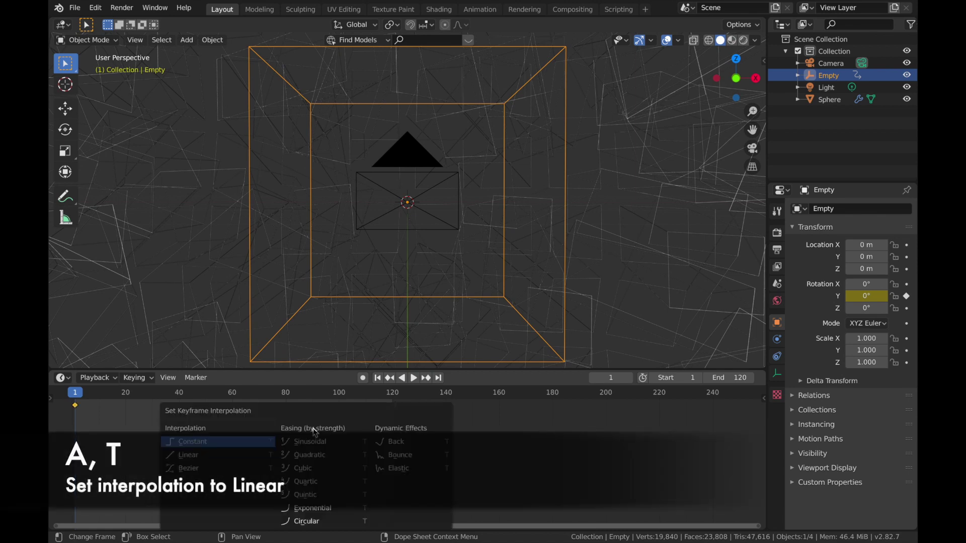
click(274, 456)
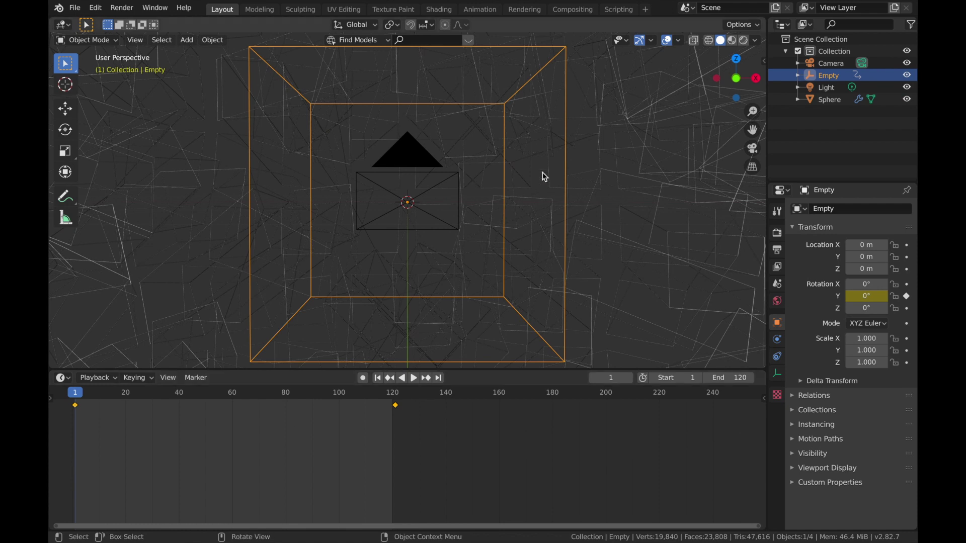
key(space)
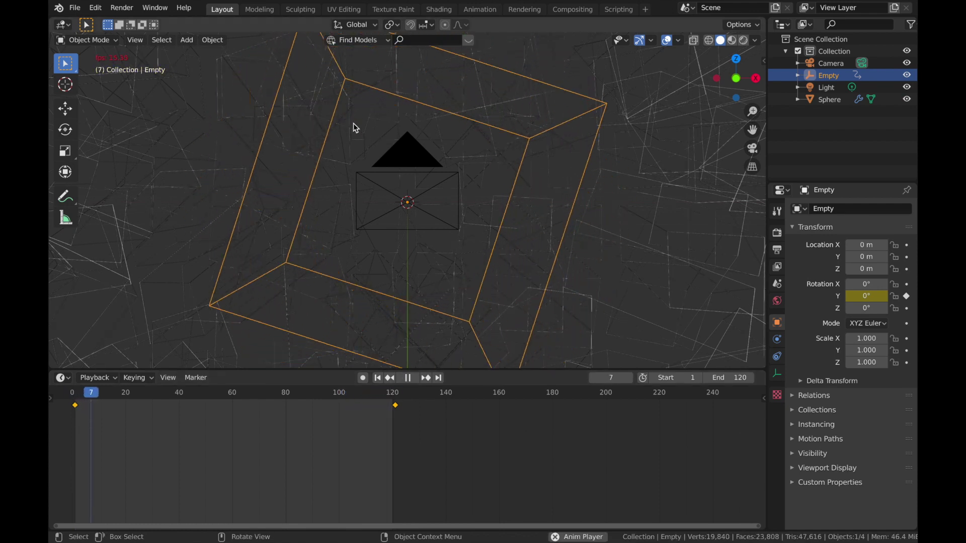
key(Escape)
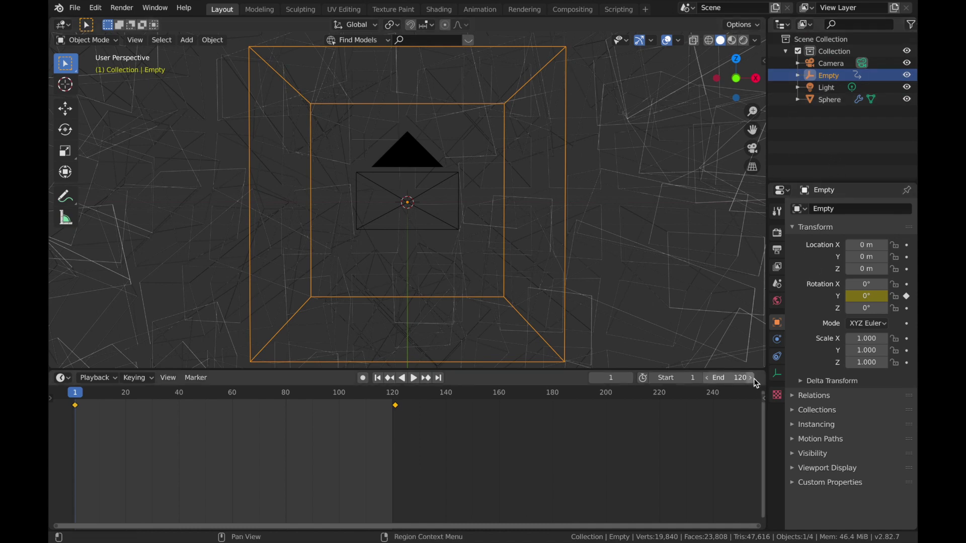
Step: Set the Sphere's Displace texture coordinates to Object, using the Empty
click(837, 101)
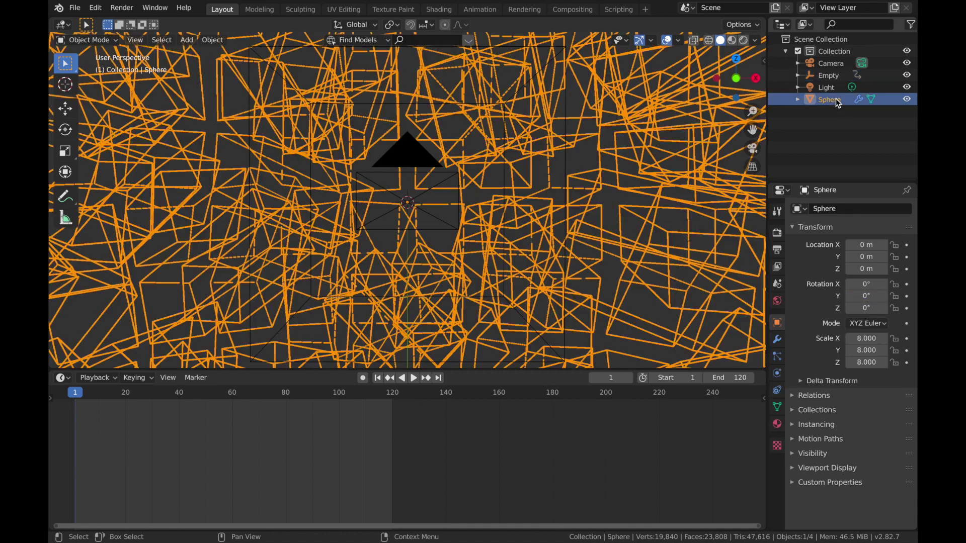
click(777, 341)
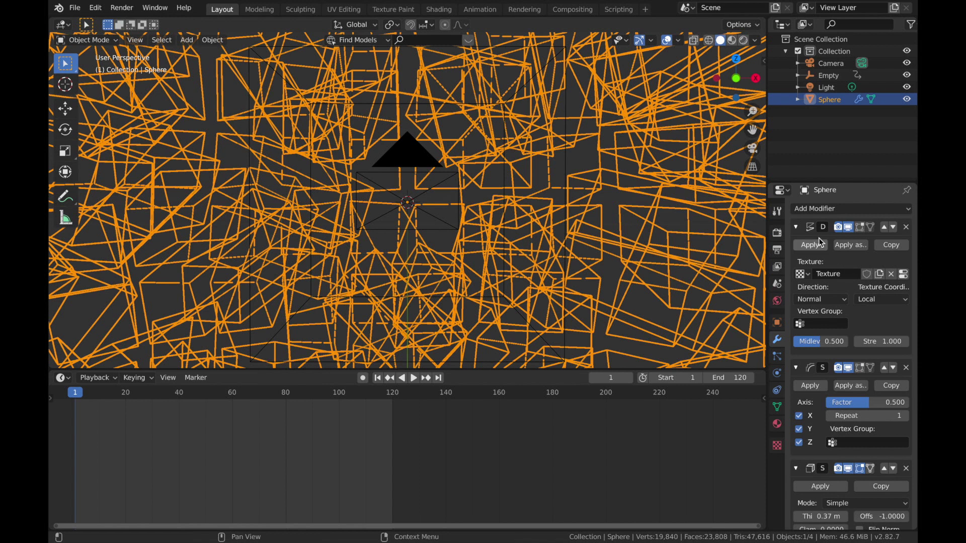
click(877, 300)
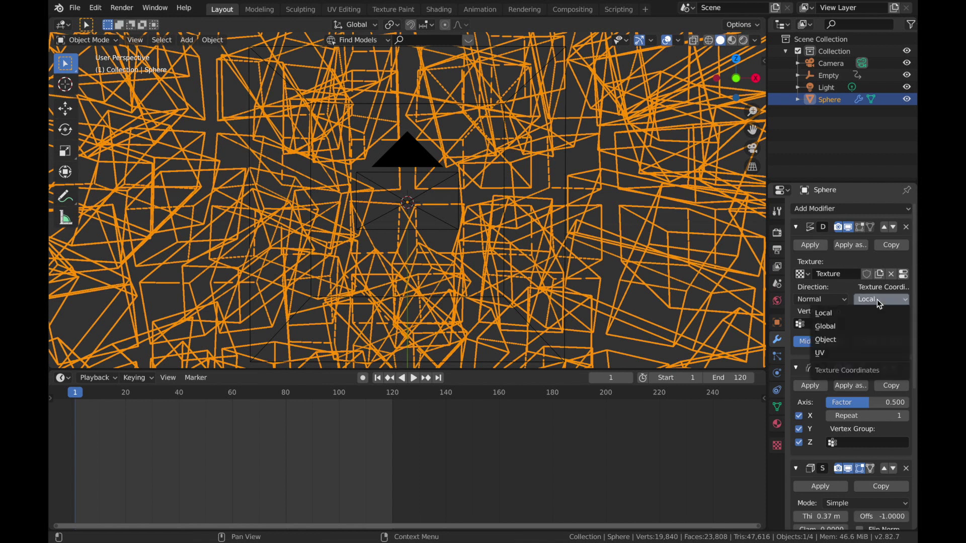
click(849, 340)
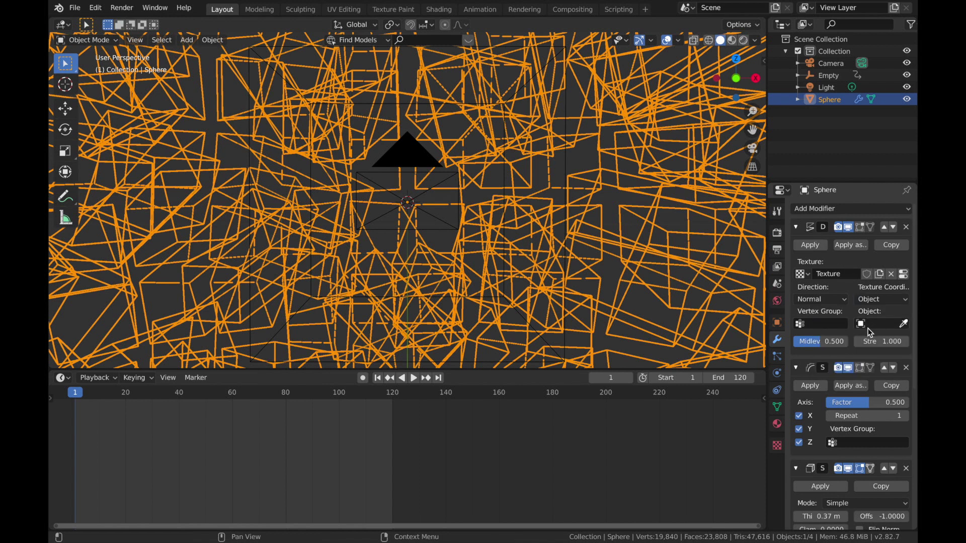
click(875, 324)
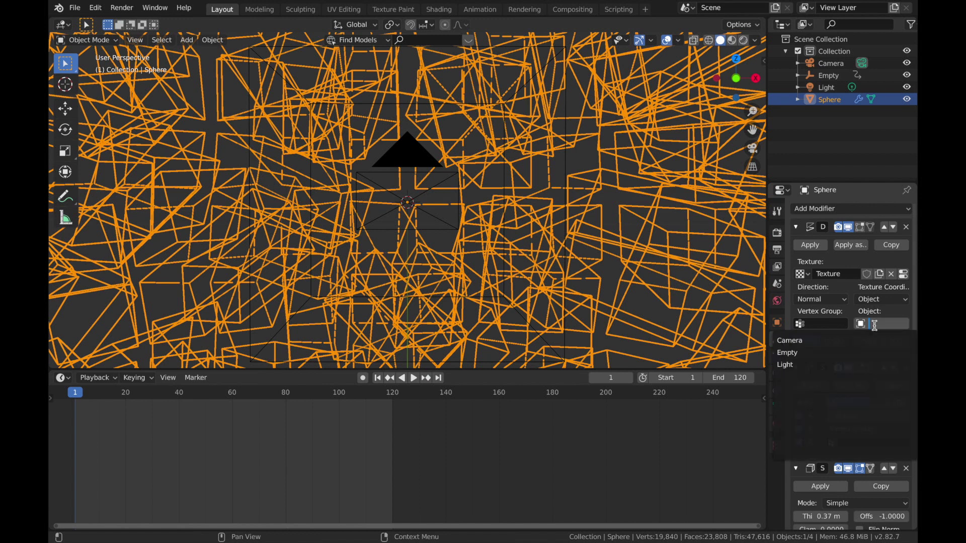
click(817, 352)
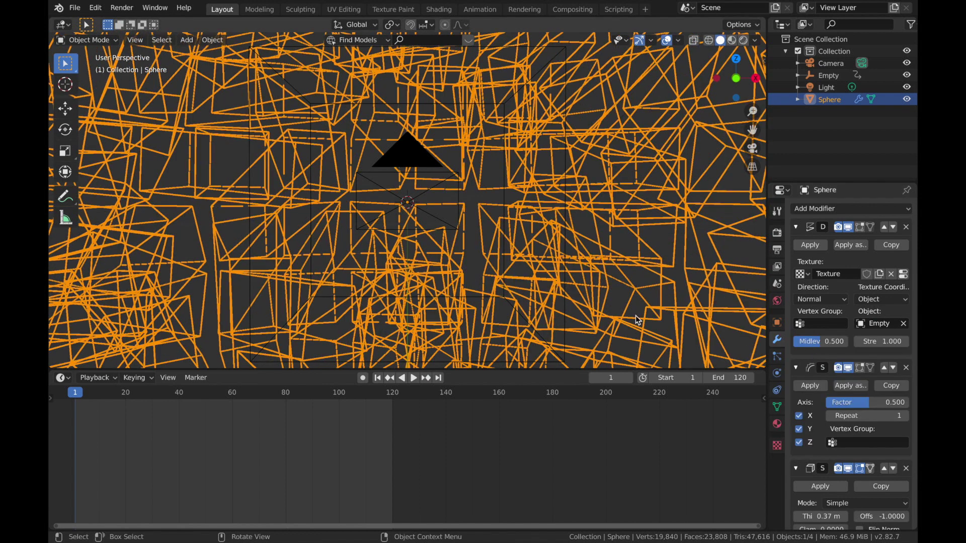
Step: Preview the animation, return to frame 1, and select the Empty
key(space)
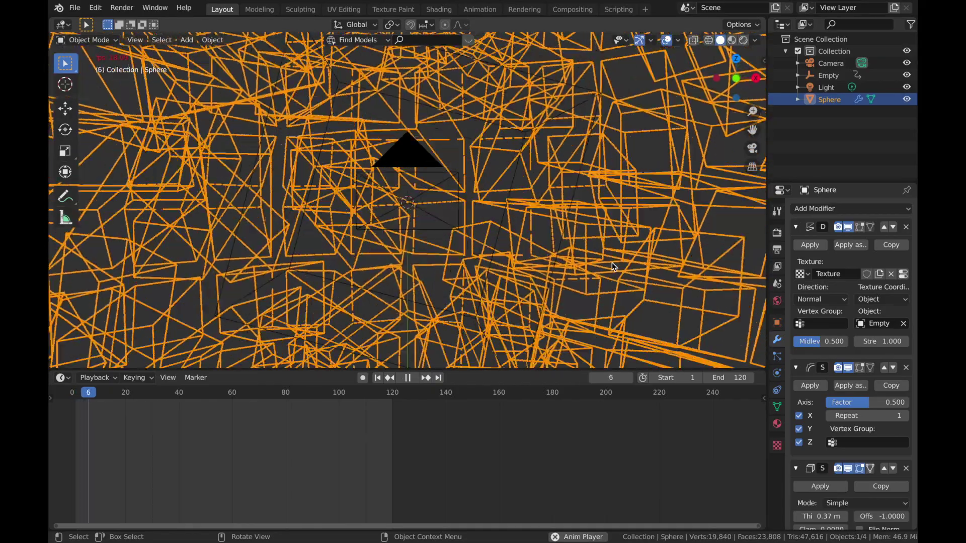
key(space)
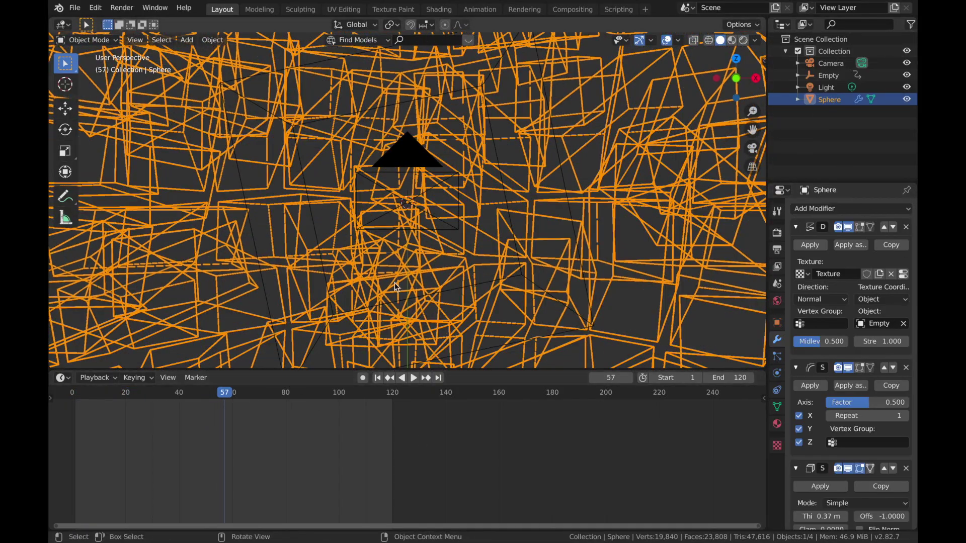
key(shift+Left)
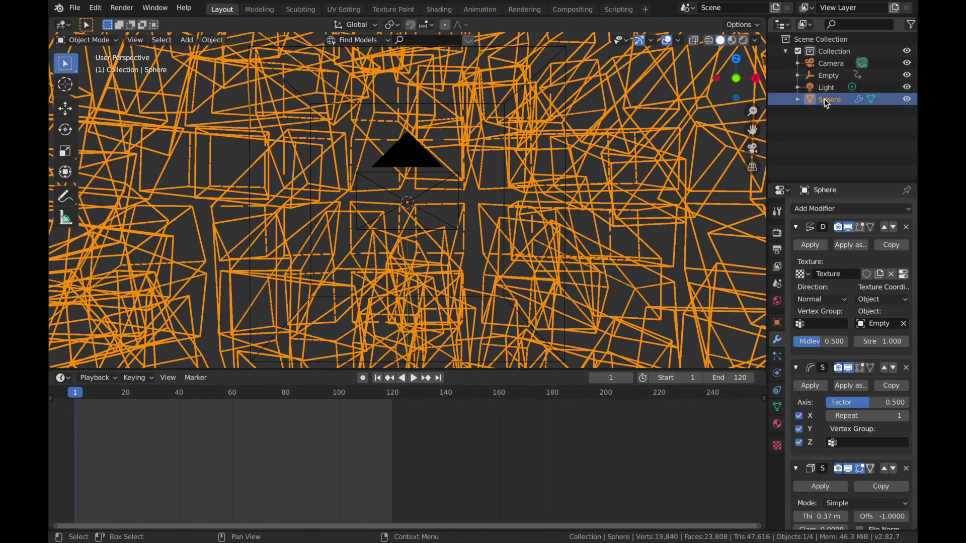
click(827, 76)
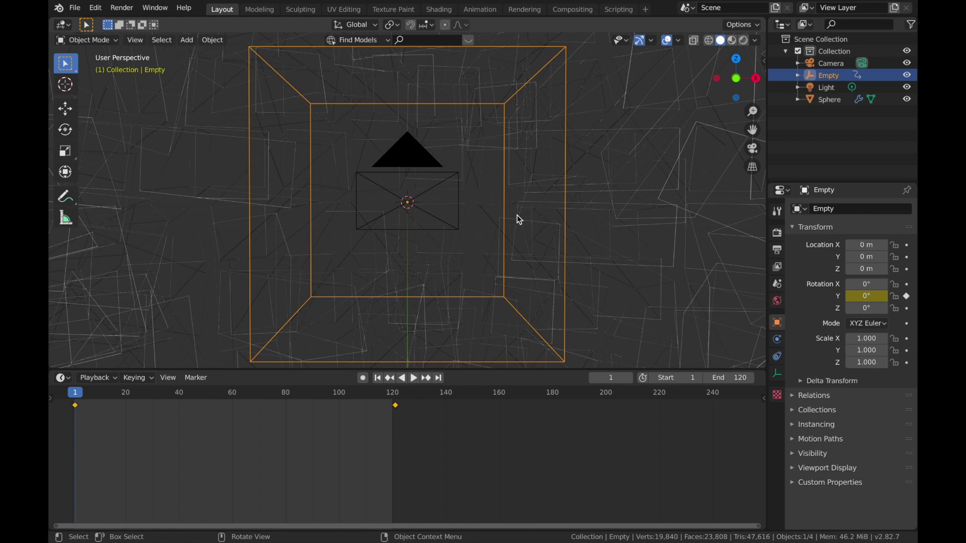
Step: Scale the Empty uniformly to about 40.27 and view the result through the camera
key(s)
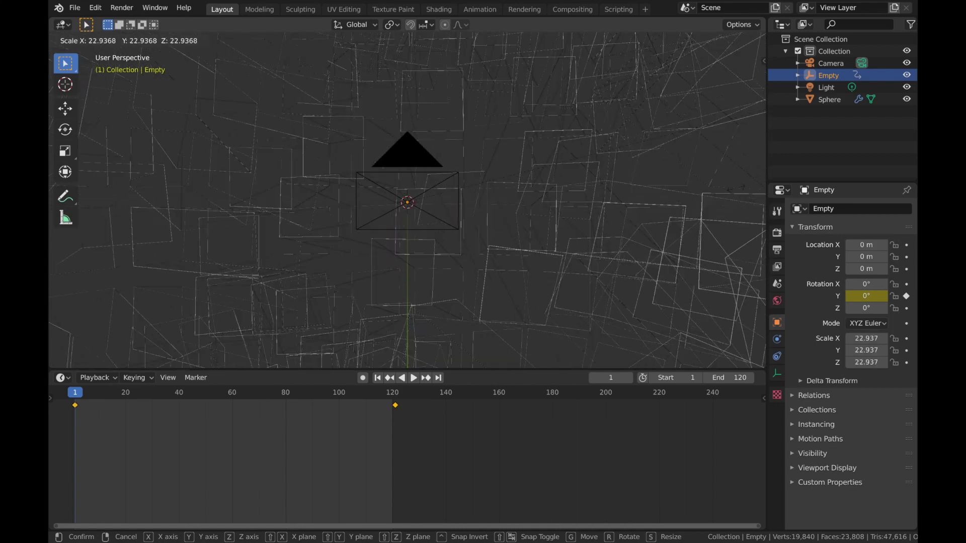
click(187, 352)
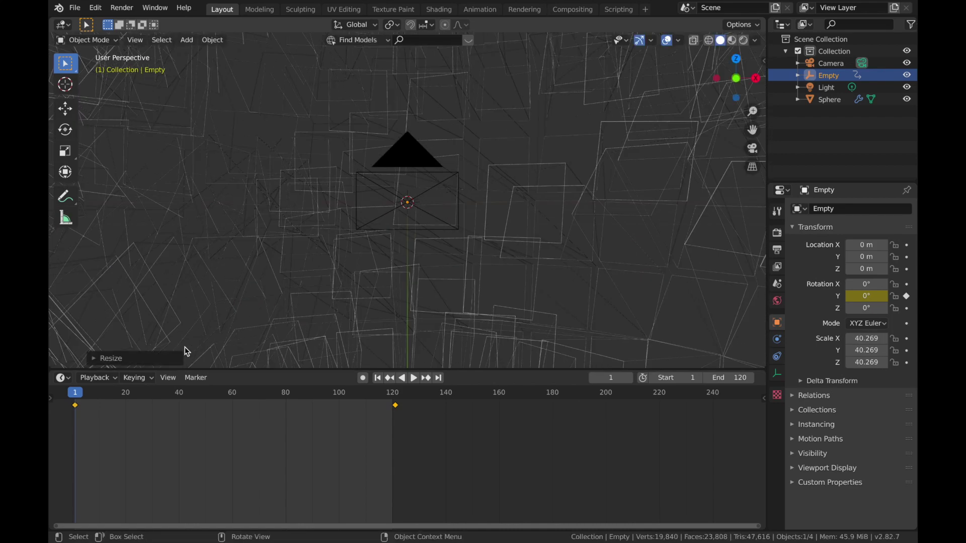
key(KP_0)
click(858, 99)
Step: Hide the viewport overlays and set the Wireframe thickness to 0.002 m
scroll(844, 454, down, 10)
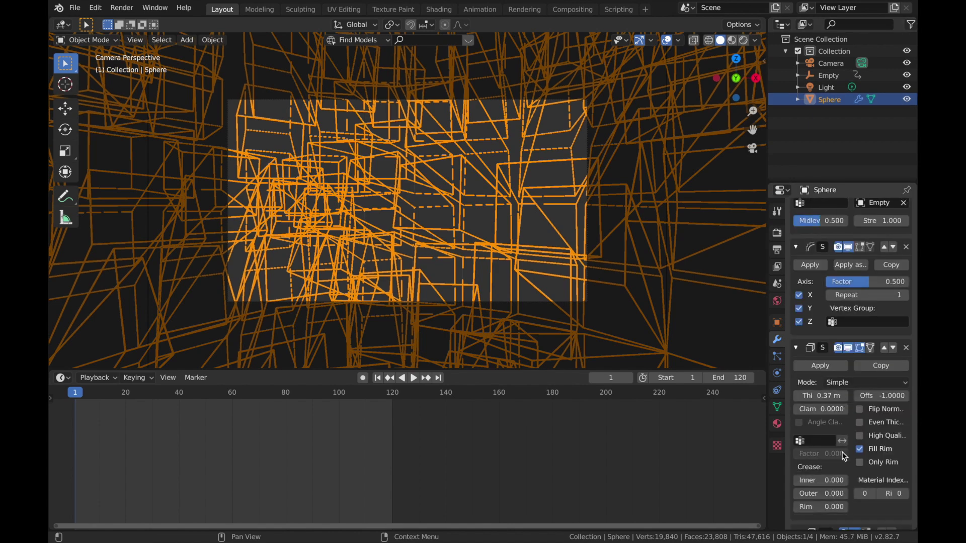
scroll(845, 455, down, 4)
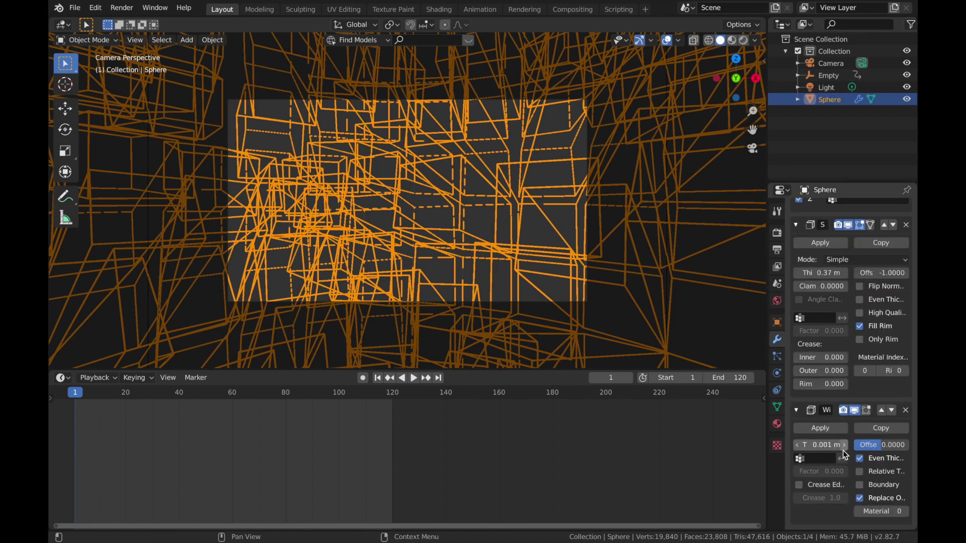
click(668, 41)
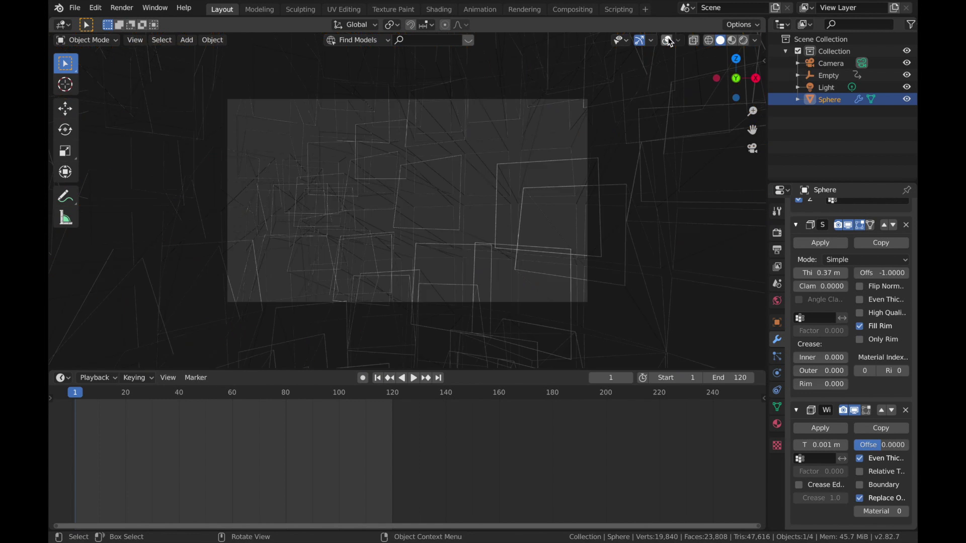
click(843, 445)
click(844, 445)
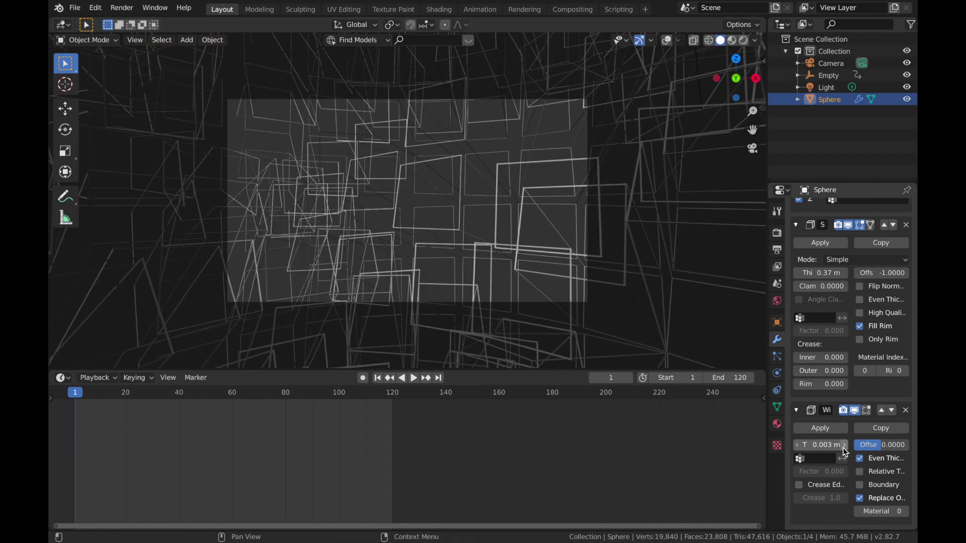
click(798, 445)
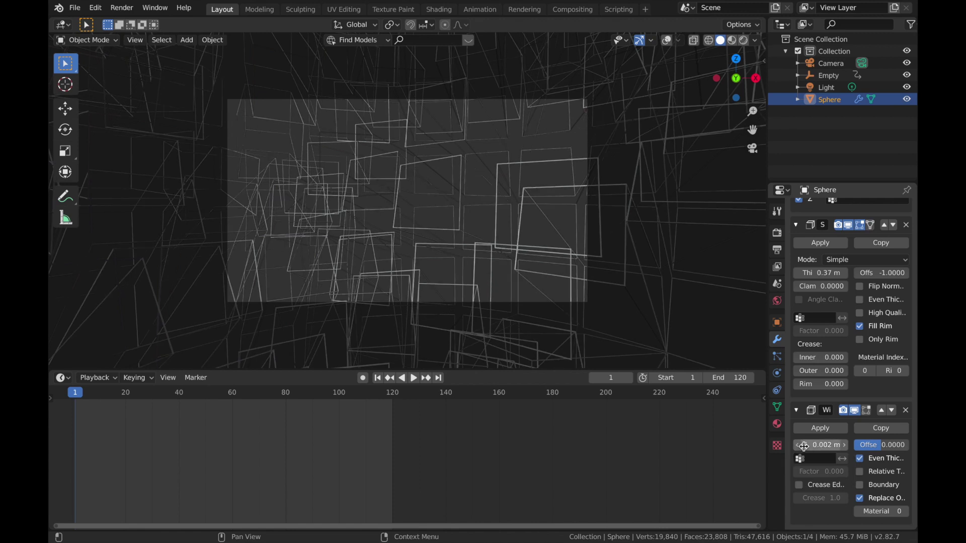
Step: Lower the Displace strength to 0.3 and play the animation to preview it
scroll(842, 356, up, 10)
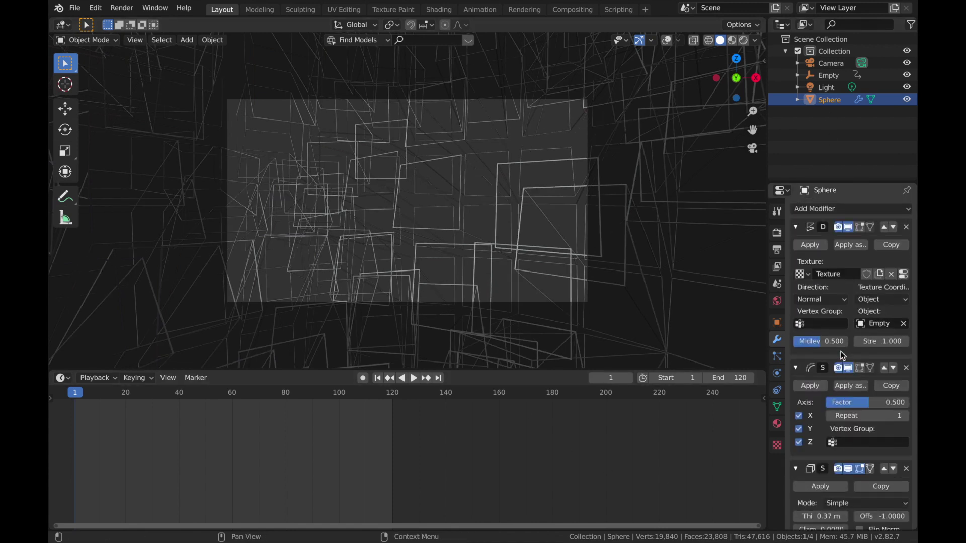
click(859, 343)
text(0.3)
key(Return)
key(space)
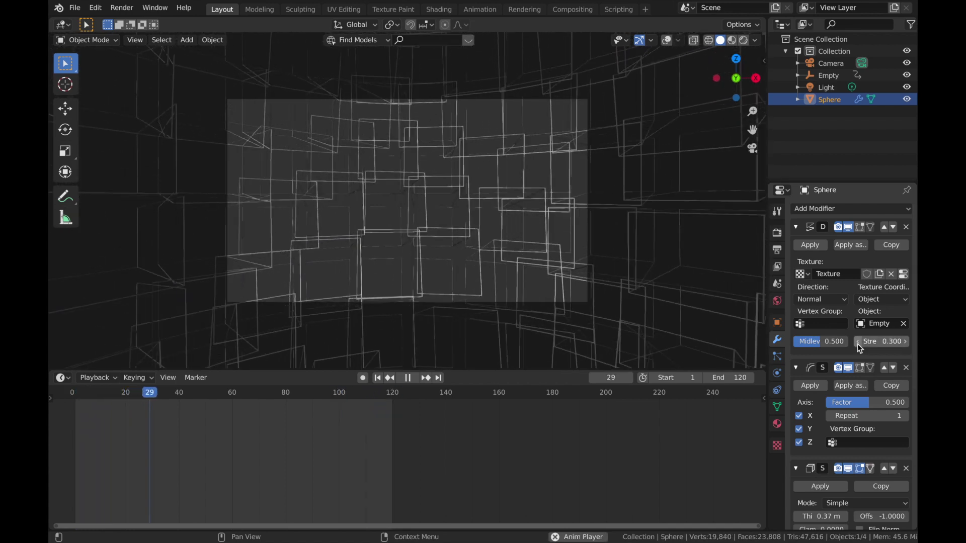
click(830, 63)
click(777, 372)
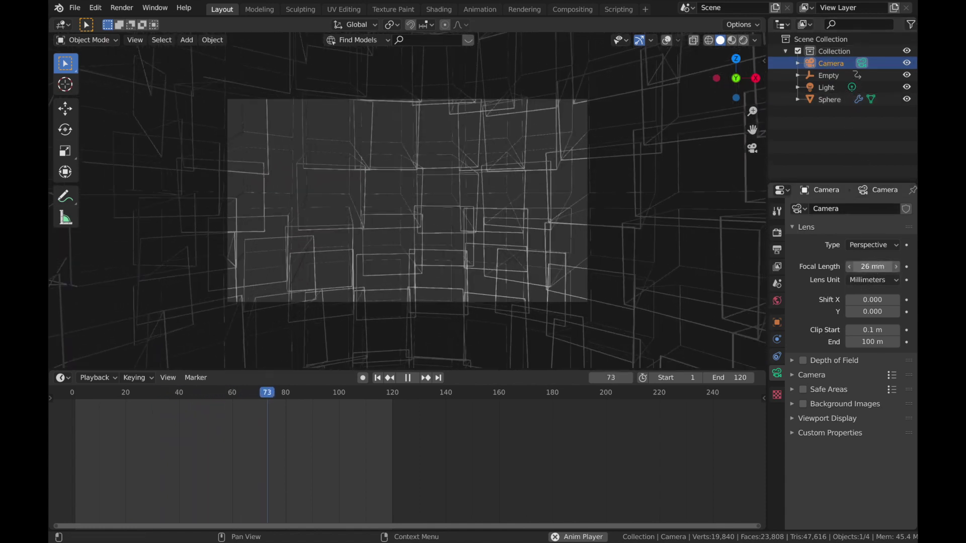
Step: Set the camera focal length to 25 mm and stop playback at frame 1
mouse_move(875, 267)
mouse_down()
mouse_move(845, 267)
mouse_move(875, 267)
mouse_up()
click(877, 267)
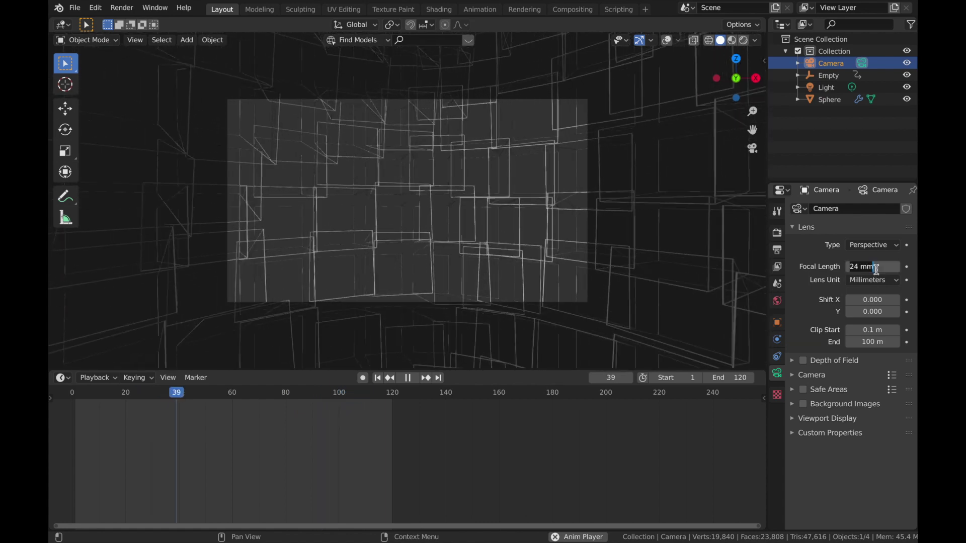
key(Return)
key(Escape)
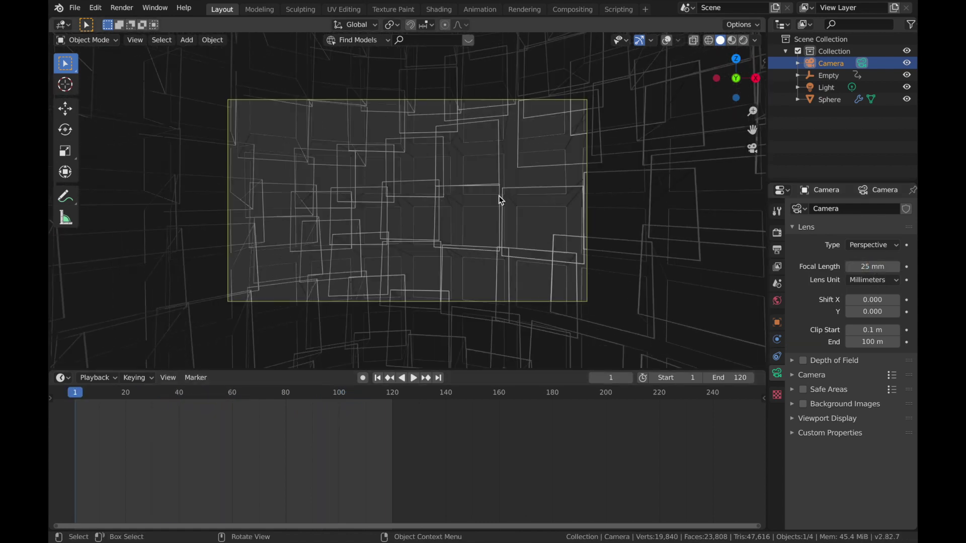
scroll(490, 211, up, 2)
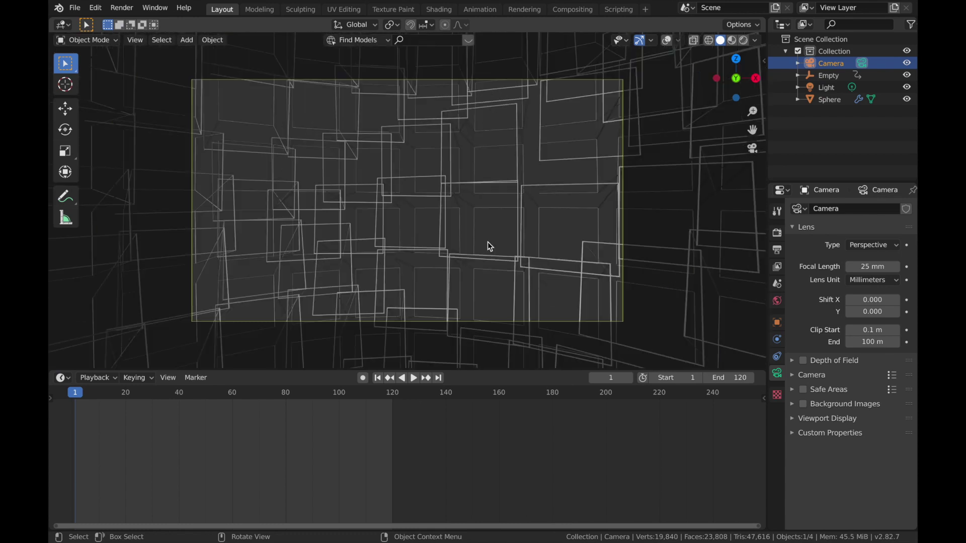
Step: Switch the viewport to Rendered shading and make the World background colour black
key(z)
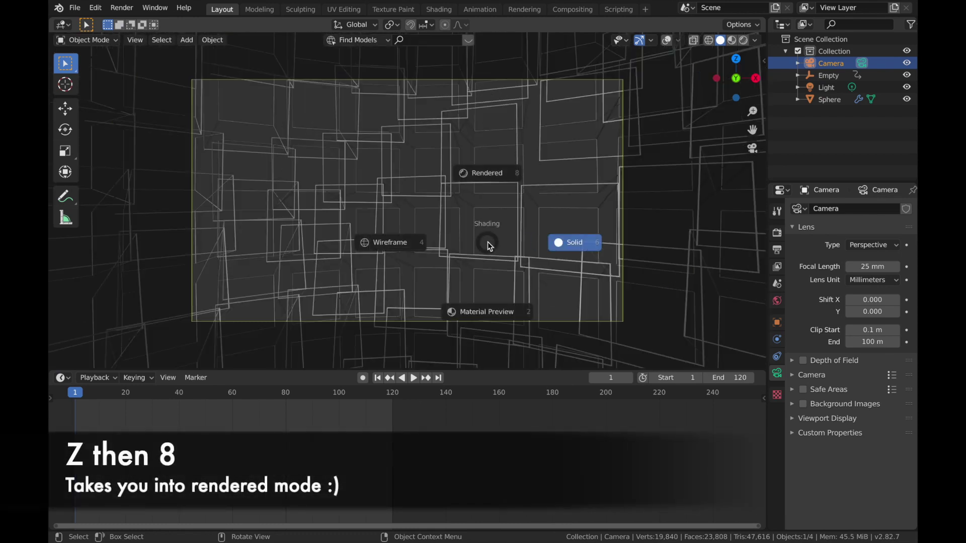
key(8)
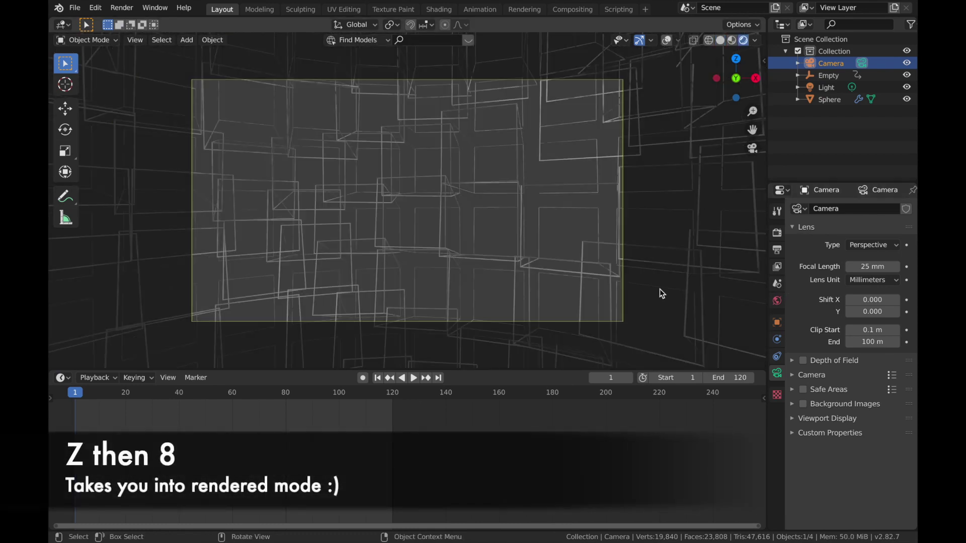
click(778, 302)
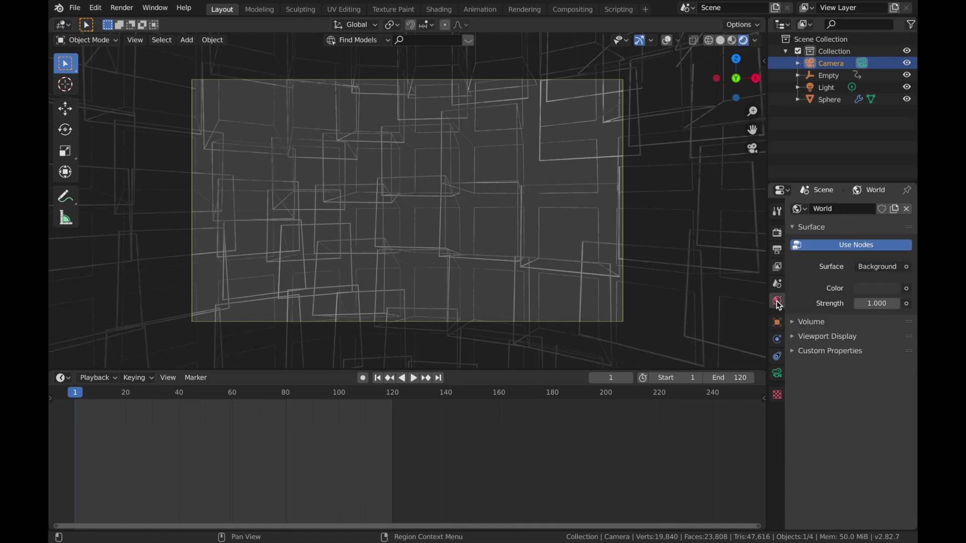
click(881, 289)
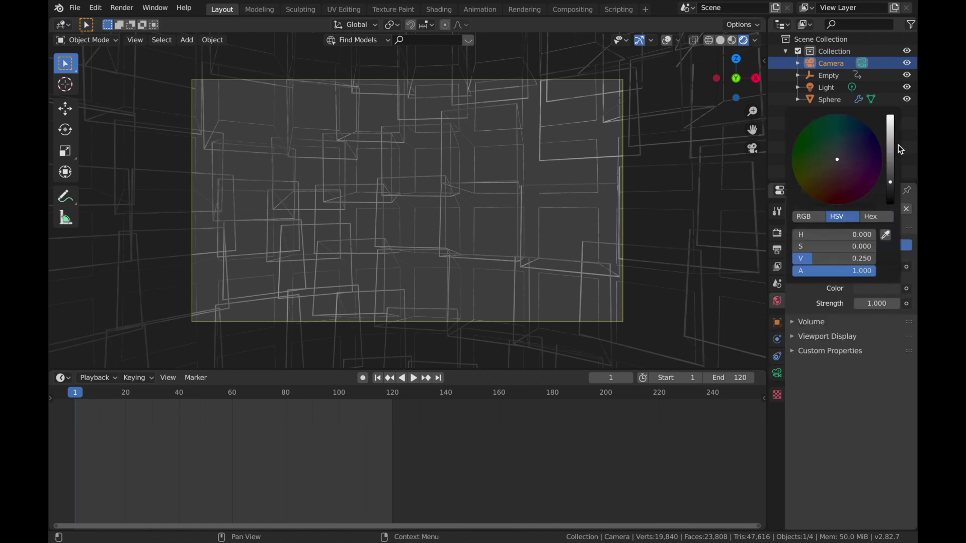
drag(890, 145, 890, 204)
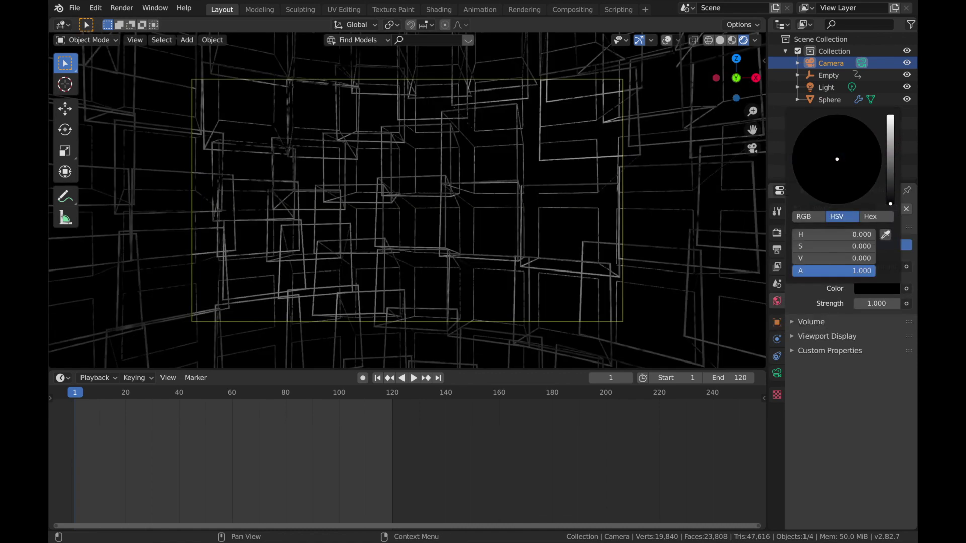
click(821, 87)
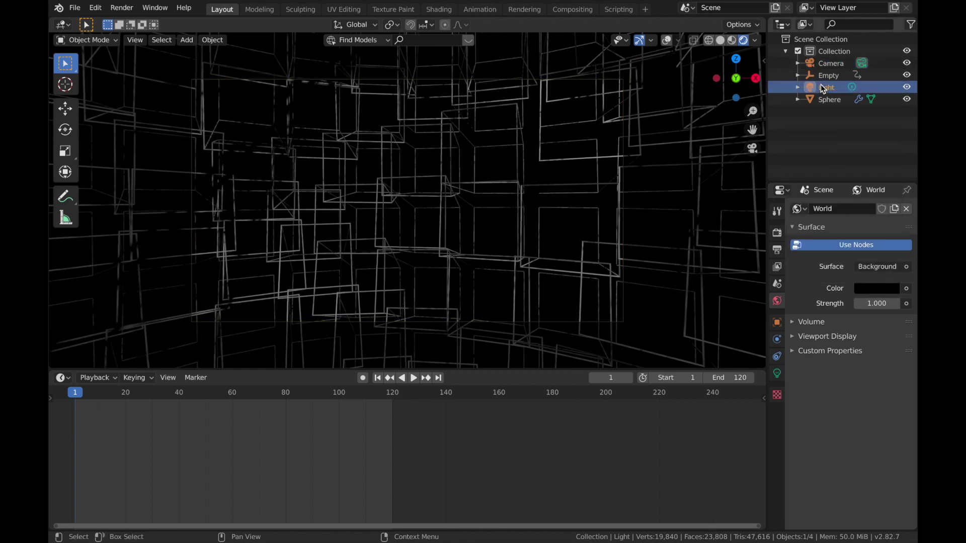
click(397, 210)
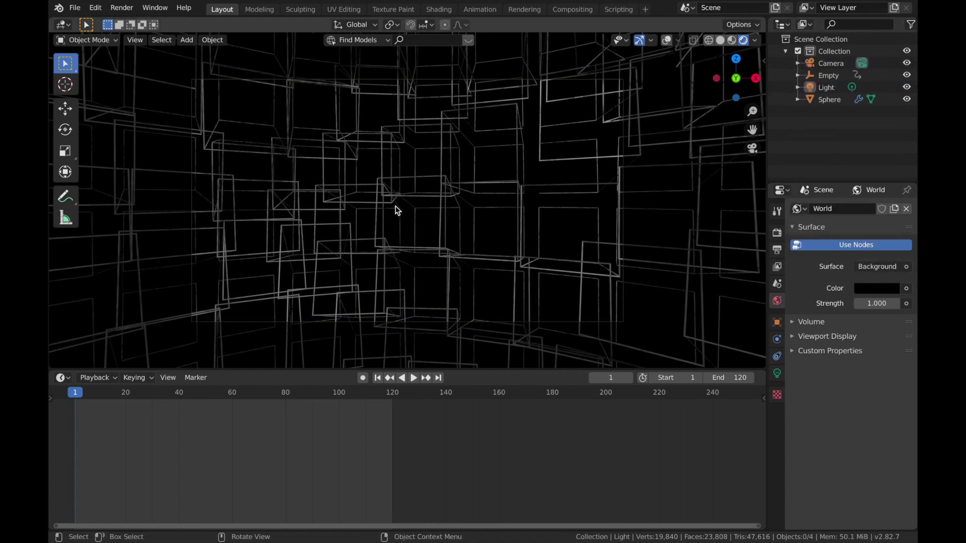
Step: Add a red point light with 300 W power
key(shift+a)
mouse_move(403, 235)
click(473, 236)
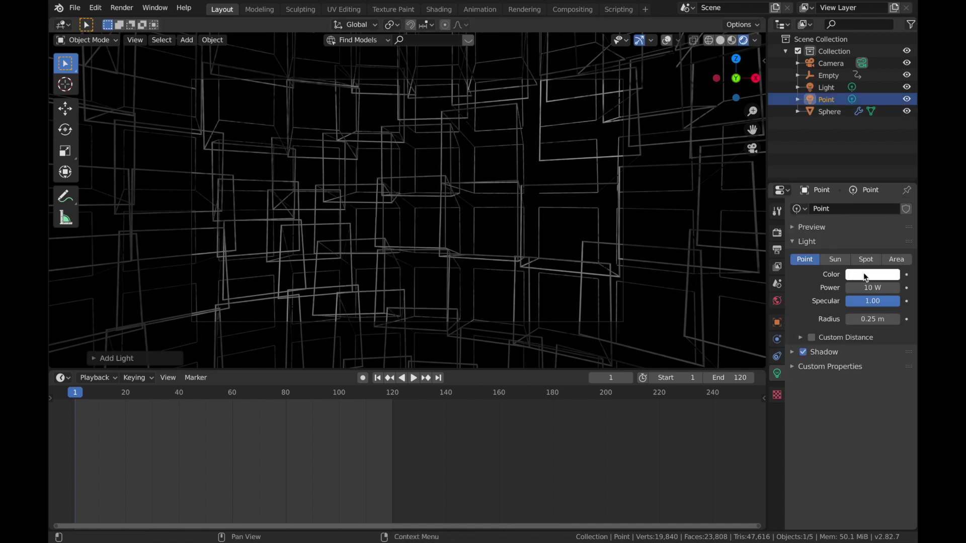
click(865, 286)
text(300)
key(Return)
click(869, 276)
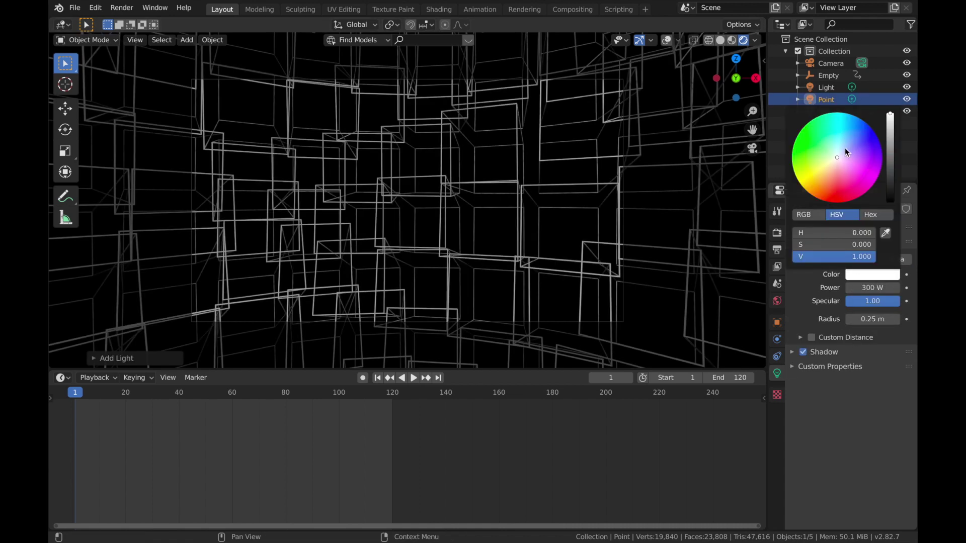
drag(844, 148, 838, 203)
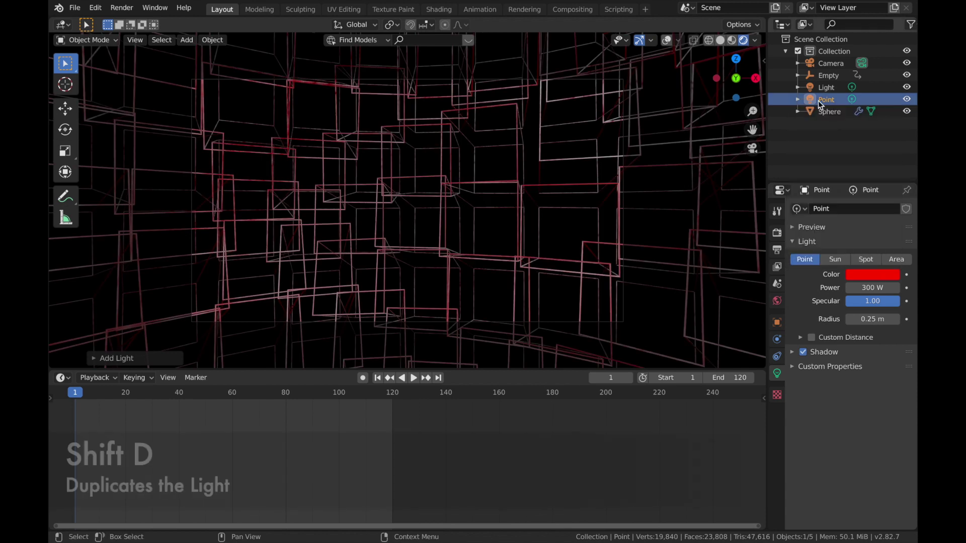
Step: Duplicate it as a blue light and name the pair Red Light and Blue Light
key(shift+d)
key(Escape)
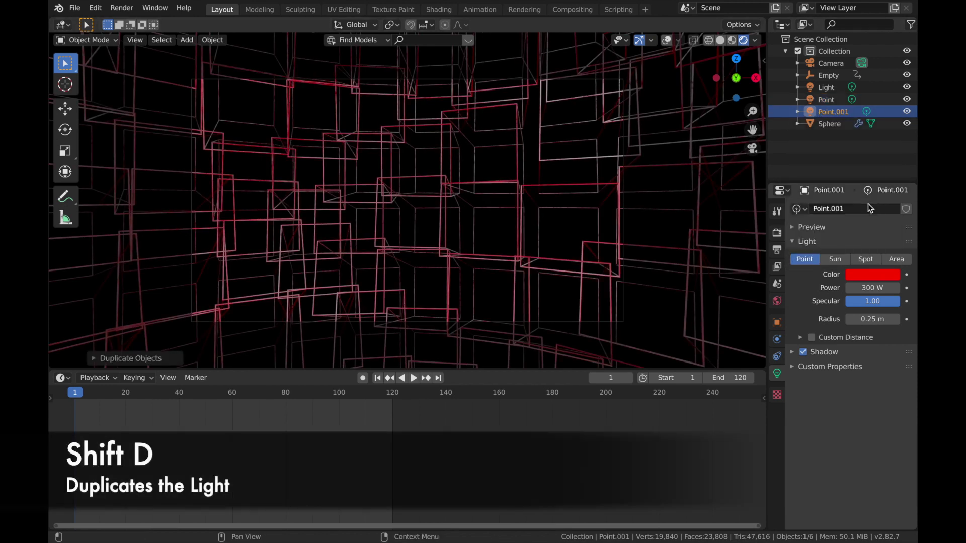
click(880, 277)
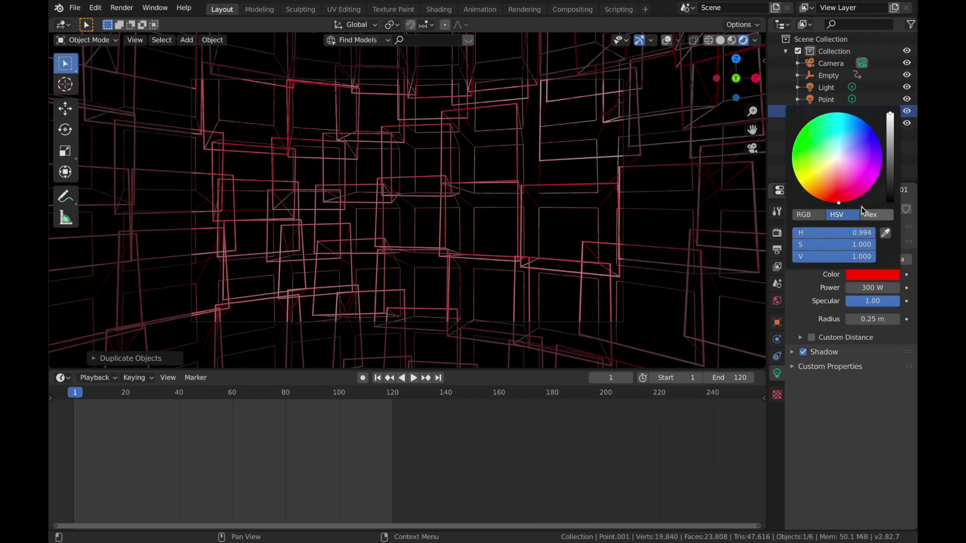
drag(835, 233, 855, 232)
double_click(825, 99)
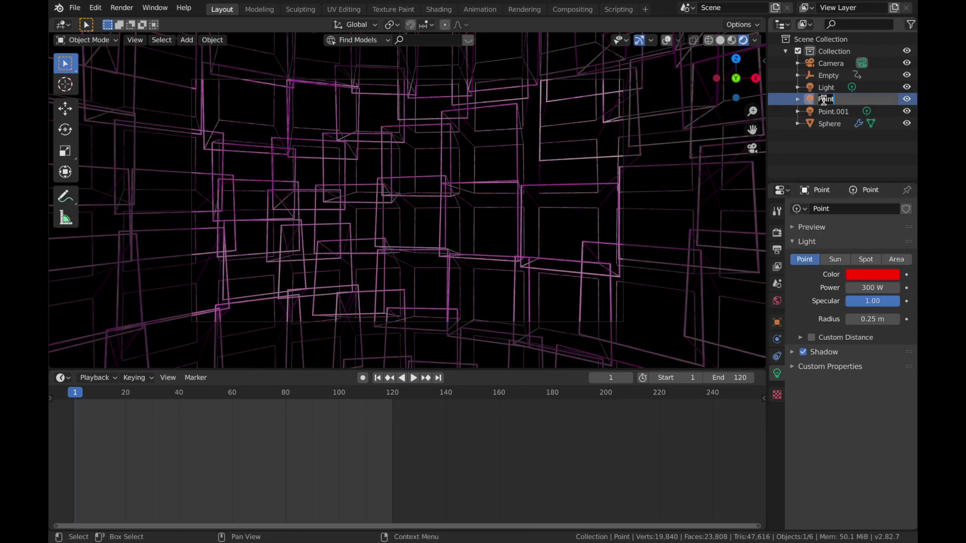
text(Red Light)
key(Return)
double_click(829, 98)
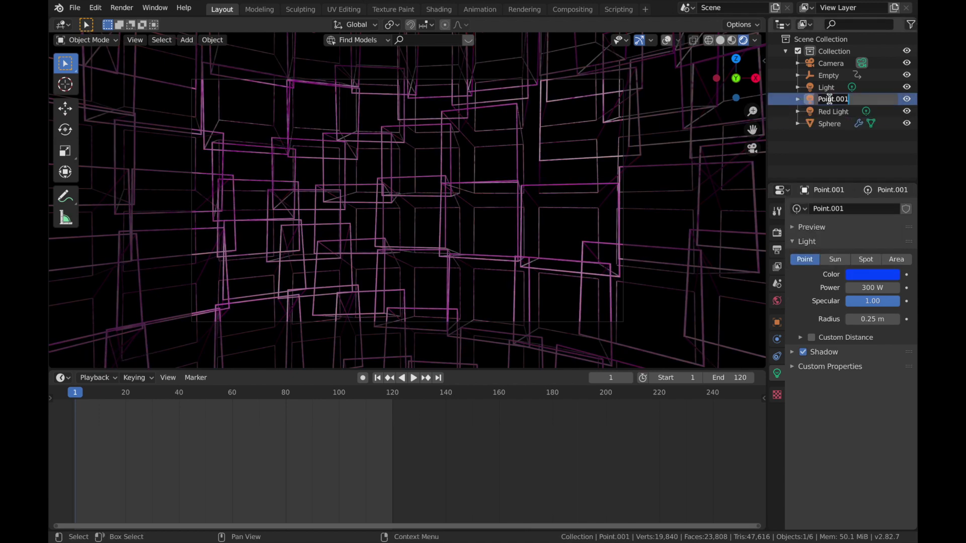
text(Blue Light)
key(Return)
Step: Move Red Light 4 along X and Blue Light -4 along X
click(831, 111)
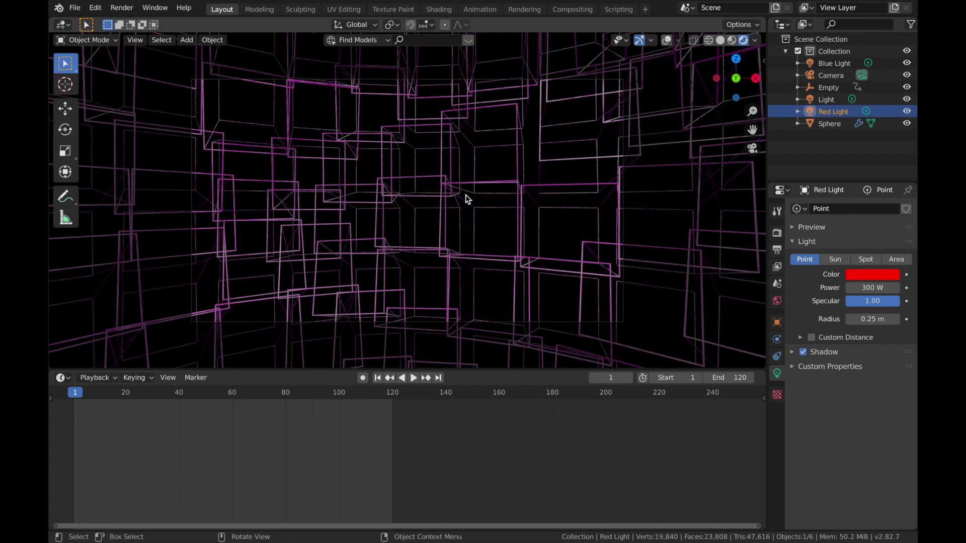
key(g)
key(x)
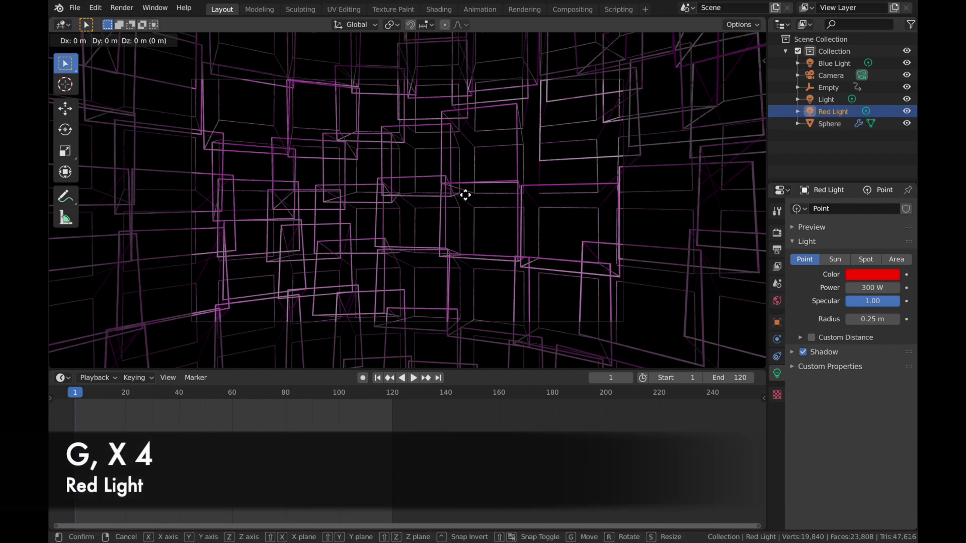
key(4)
key(Return)
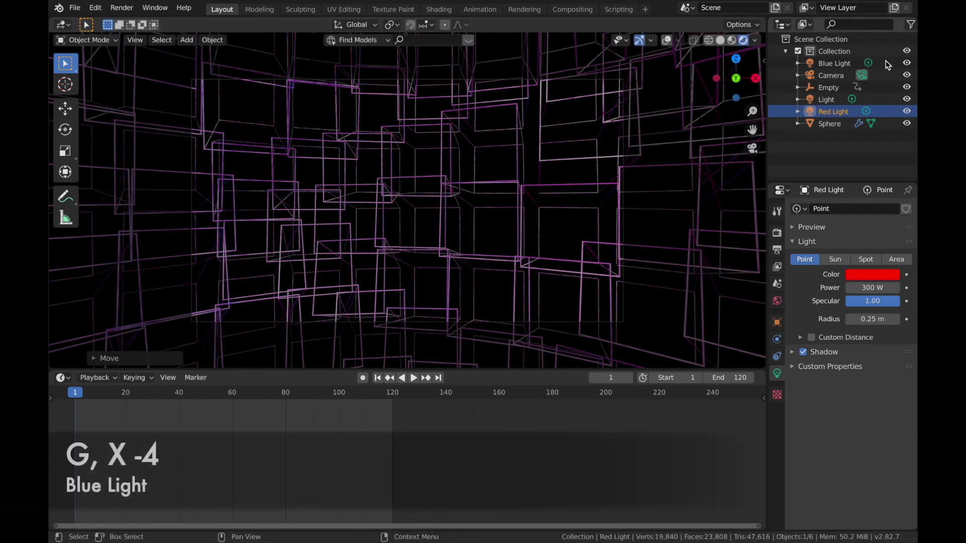
click(835, 64)
key(g)
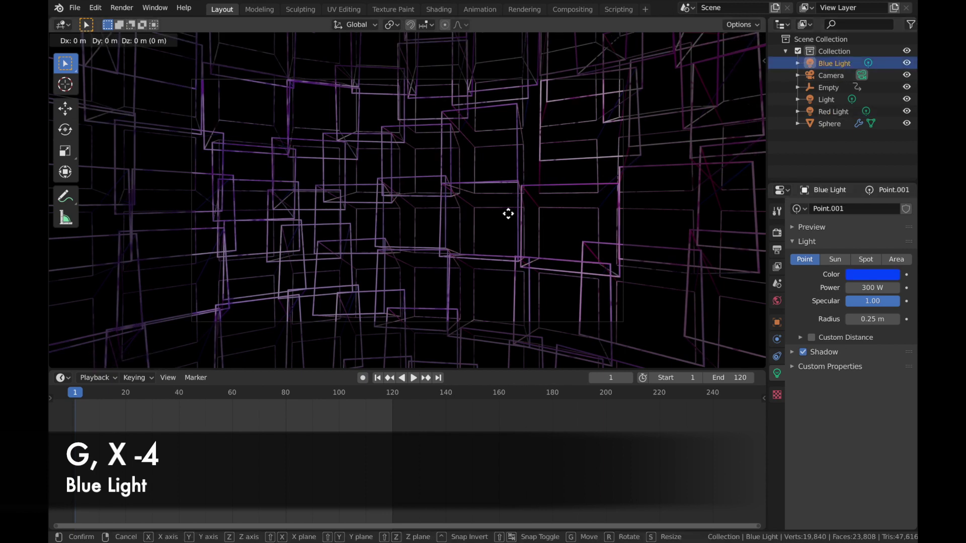
key(x)
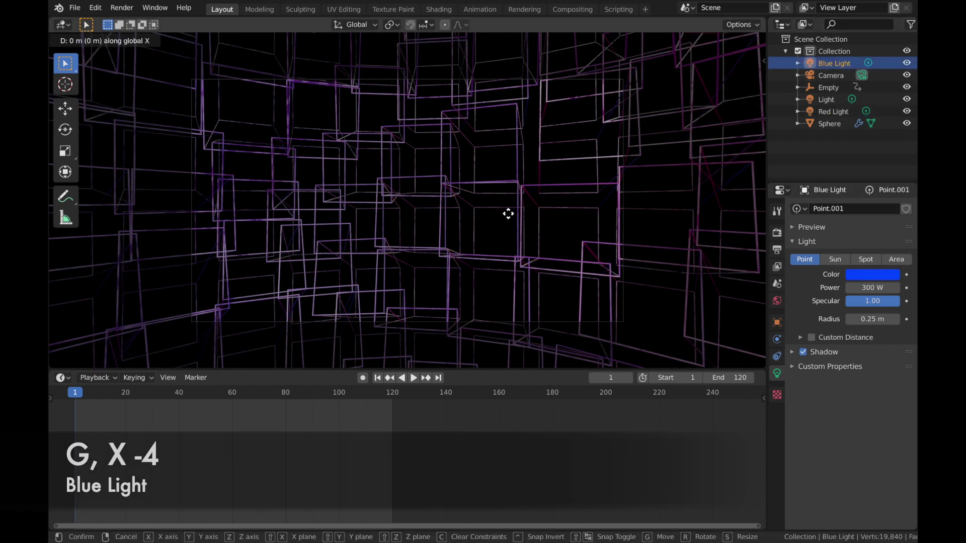
key(Escape)
key(ctrl+z)
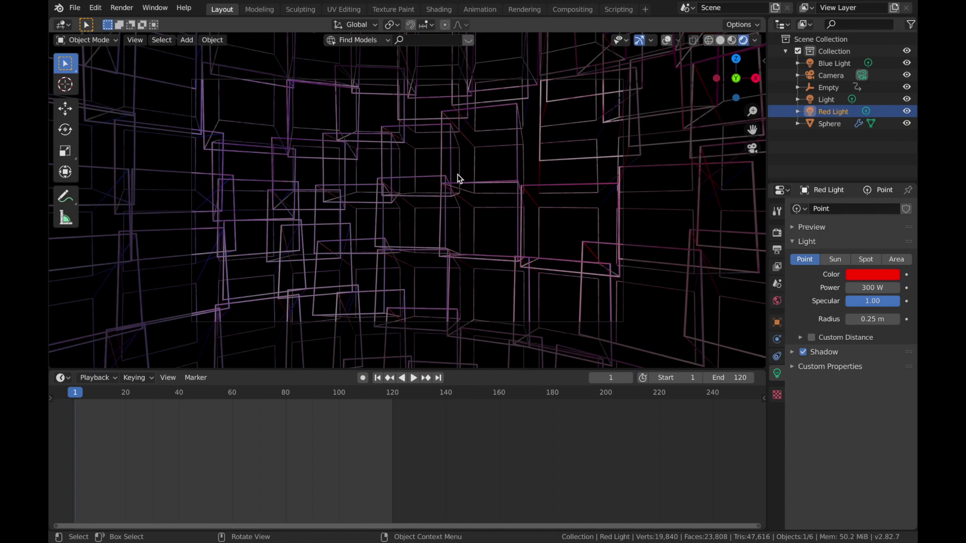
Step: Add a cube Empty named Light Empty
key(shift+a)
mouse_move(463, 146)
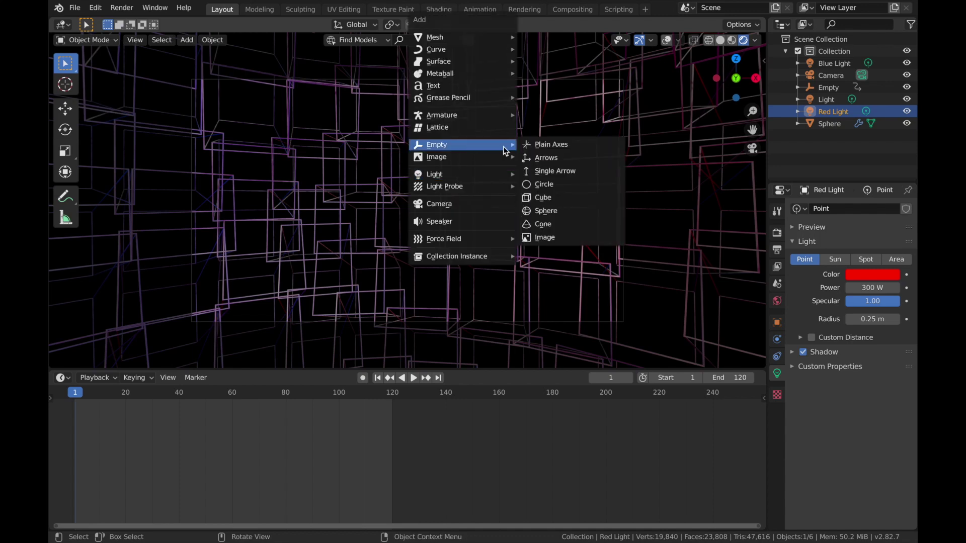
click(554, 197)
double_click(840, 99)
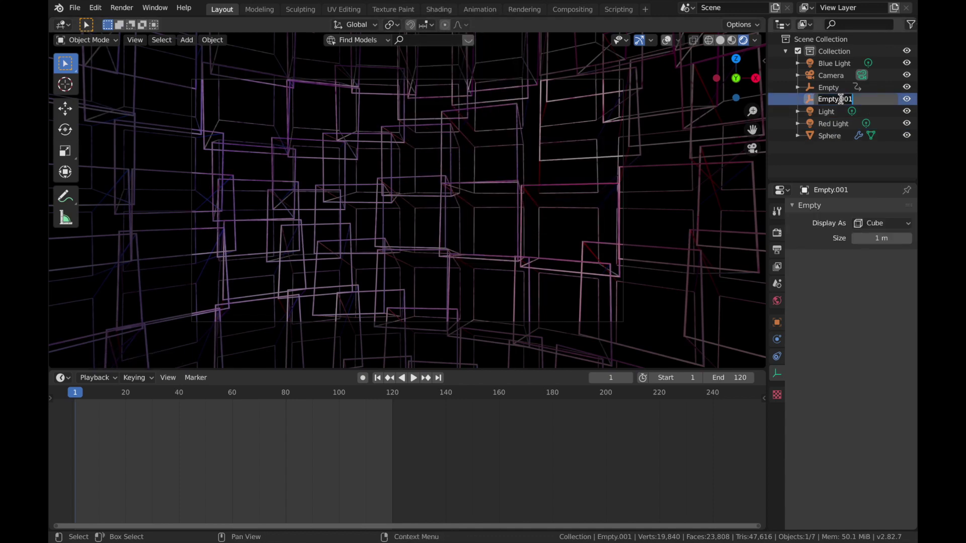
text(Light Empty)
key(Return)
Step: Parent Red Light and Blue Light to Light Empty, keeping their transforms
click(833, 123)
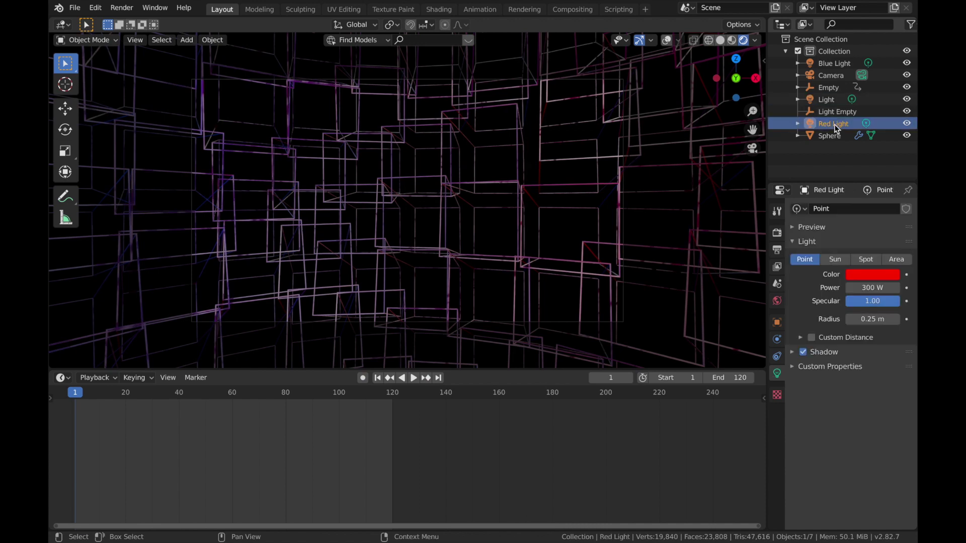
ctrl+click(836, 63)
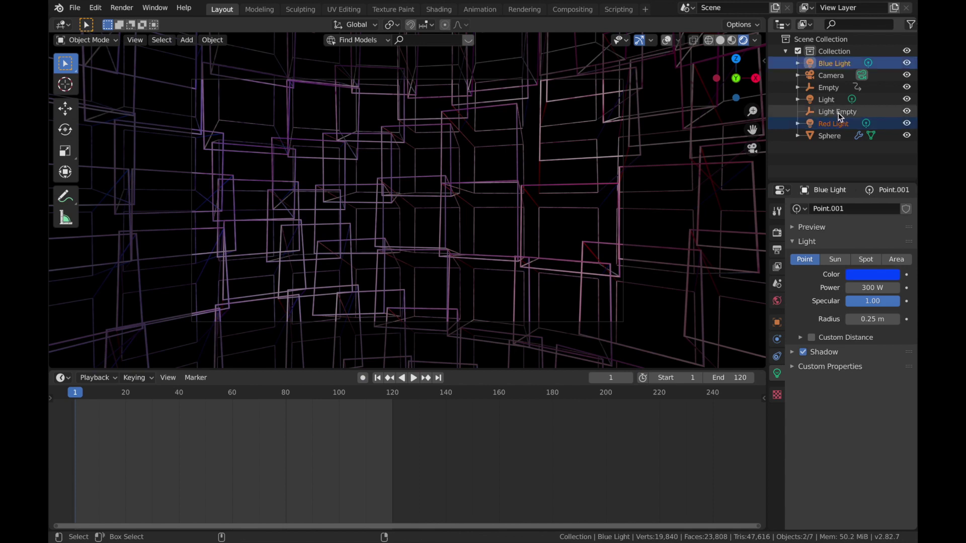
ctrl+click(837, 111)
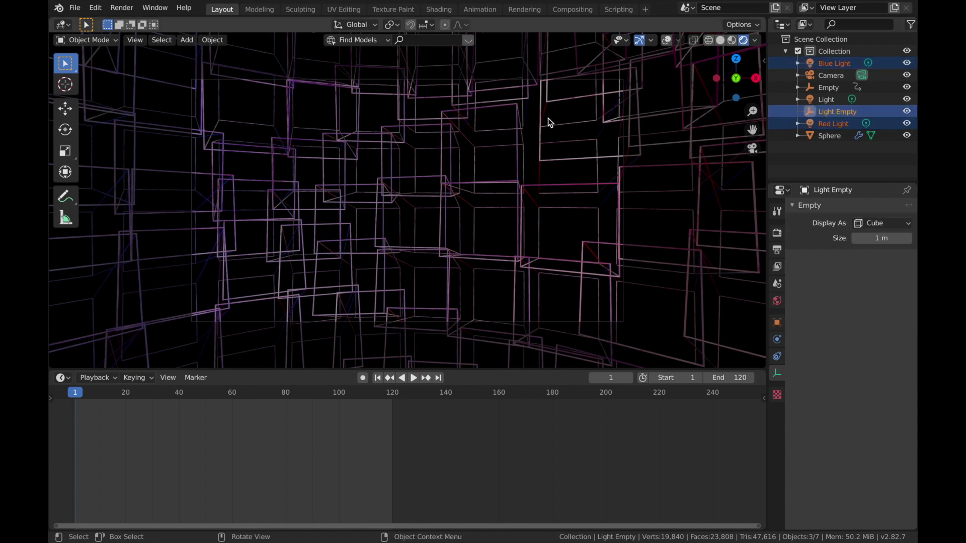
key(ctrl+p)
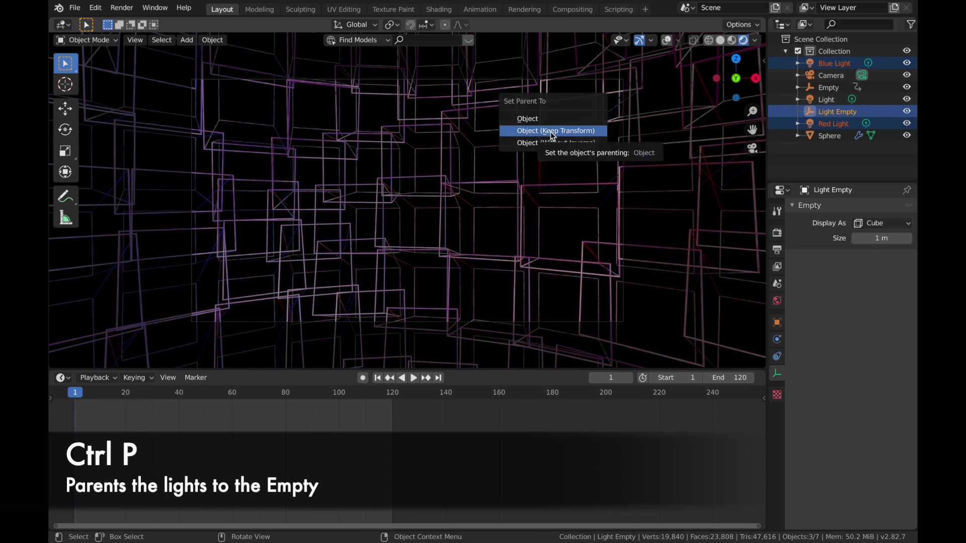
click(551, 132)
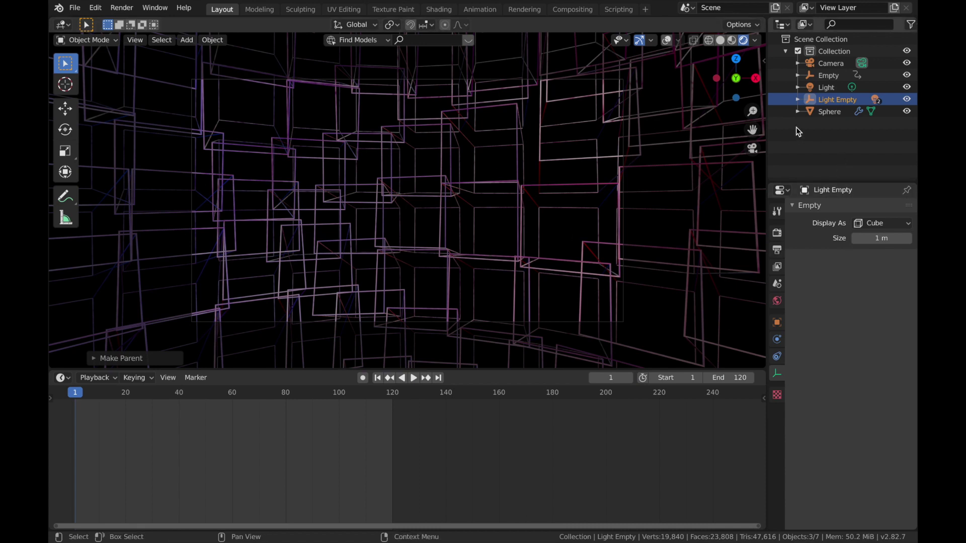
Step: Keyframe Light Empty's Z rotation at 0° on frame 1 and 360° on frame 121
click(847, 99)
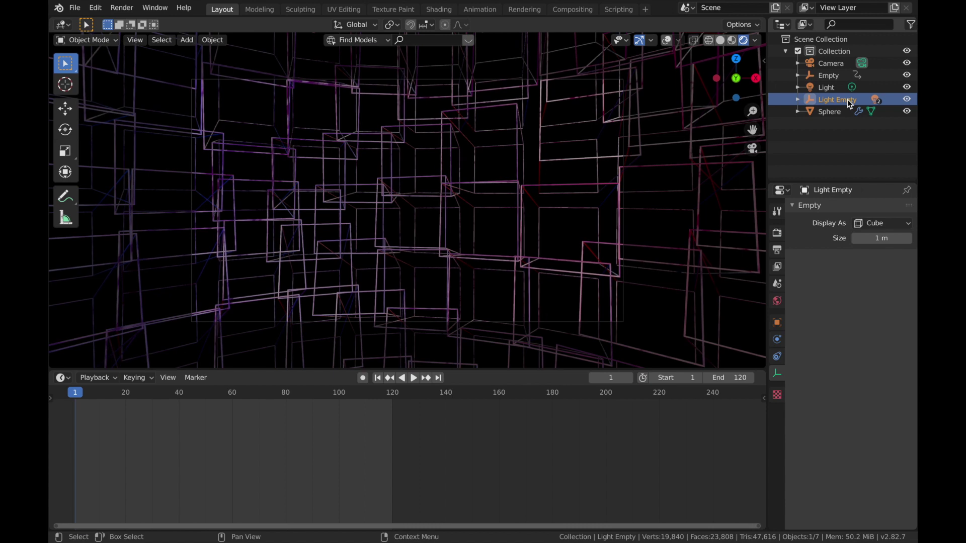
click(835, 99)
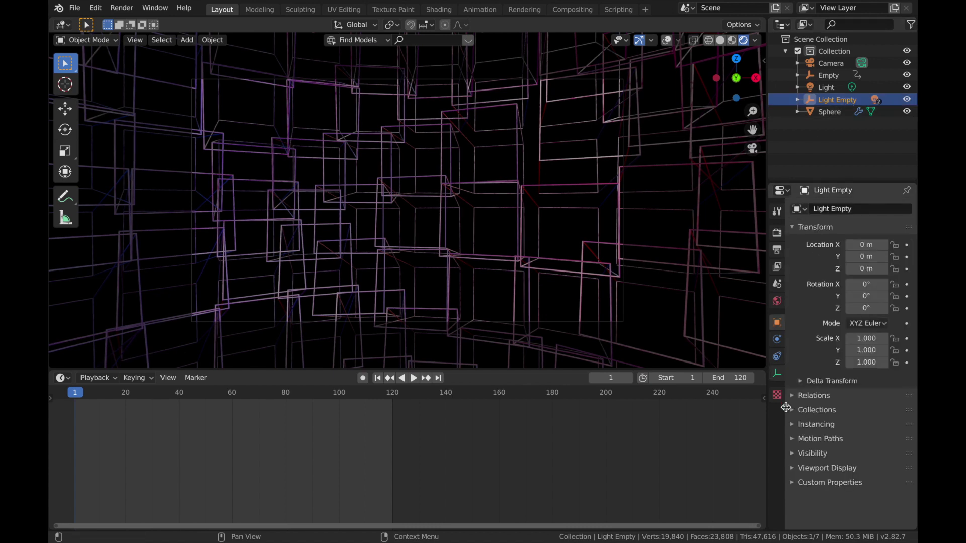
click(907, 309)
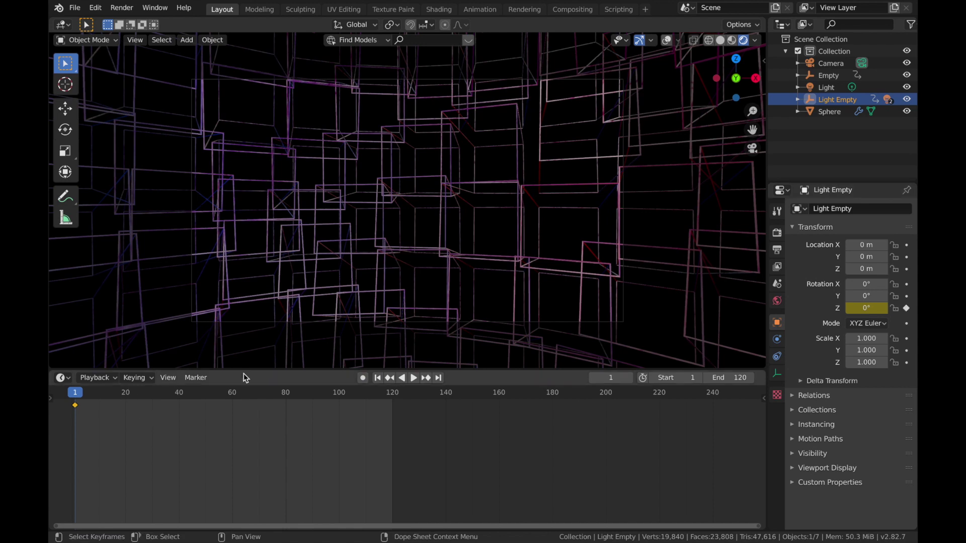
drag(398, 393, 394, 395)
click(857, 308)
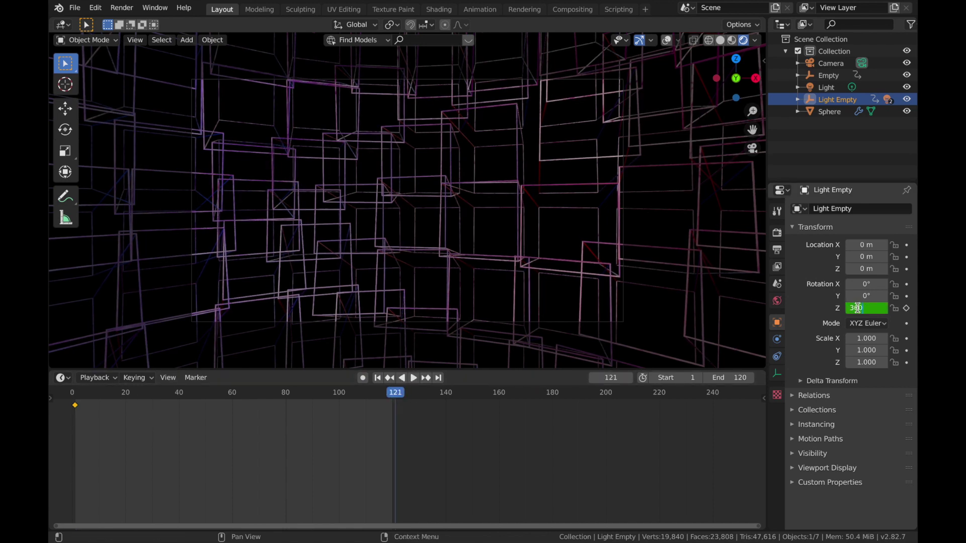
text(360)
key(Return)
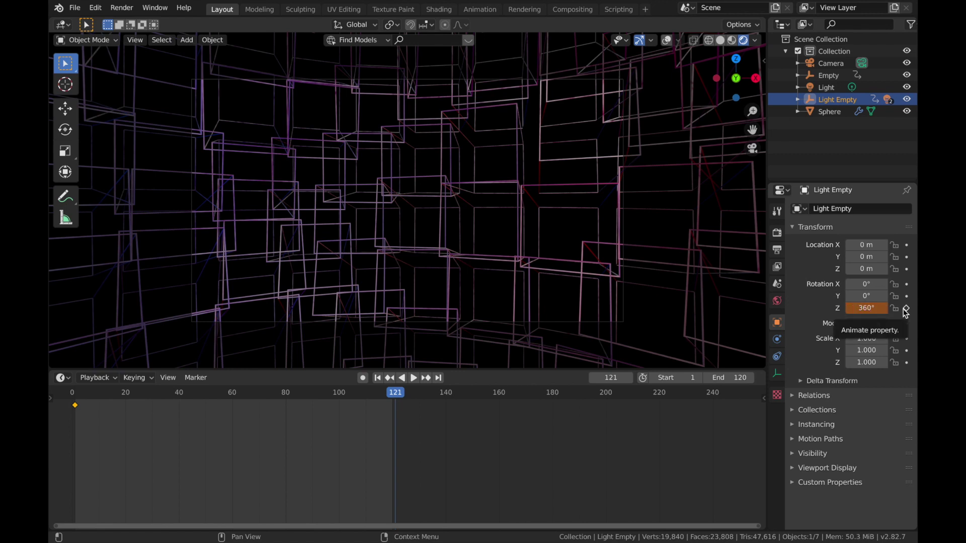
click(906, 308)
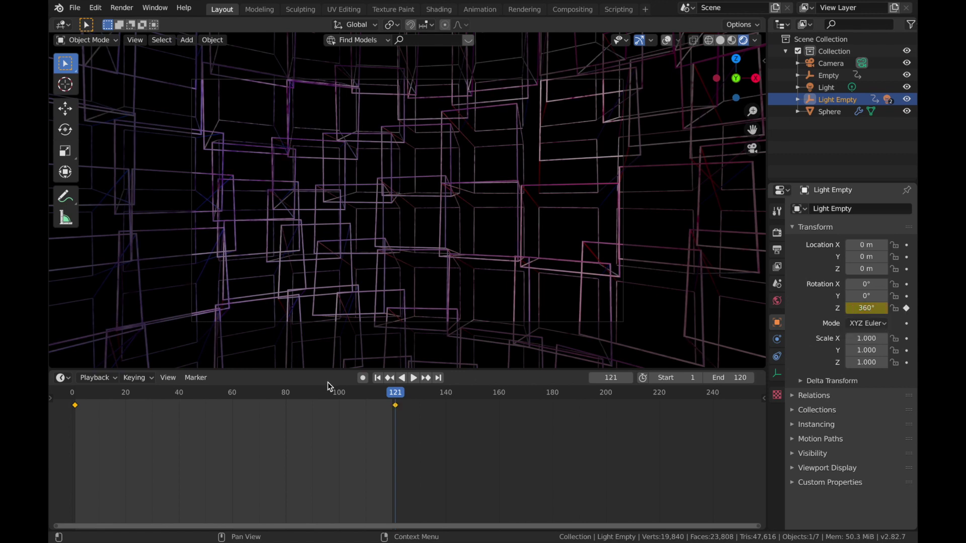
Step: Make the rotation keyframes Linear and preview the spinning lights
key(t)
click(316, 410)
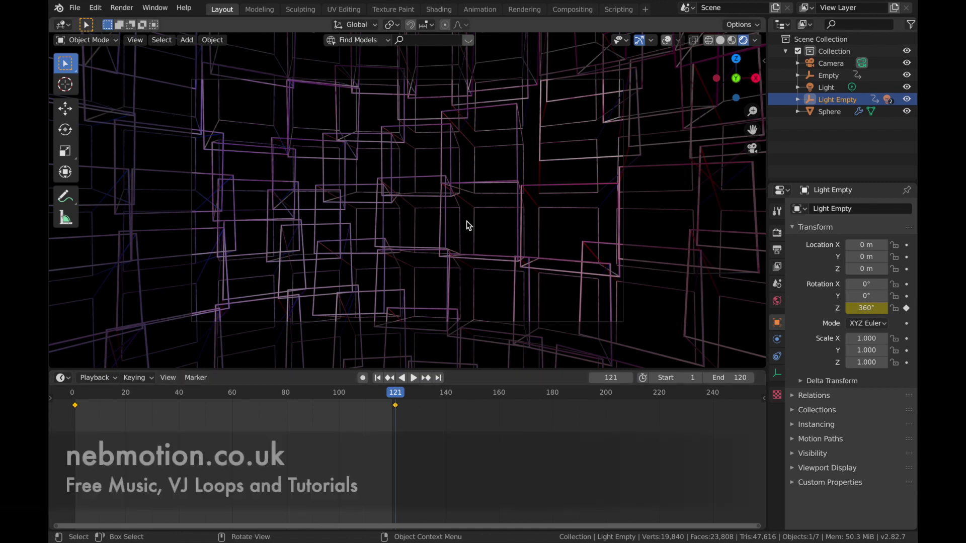
key(space)
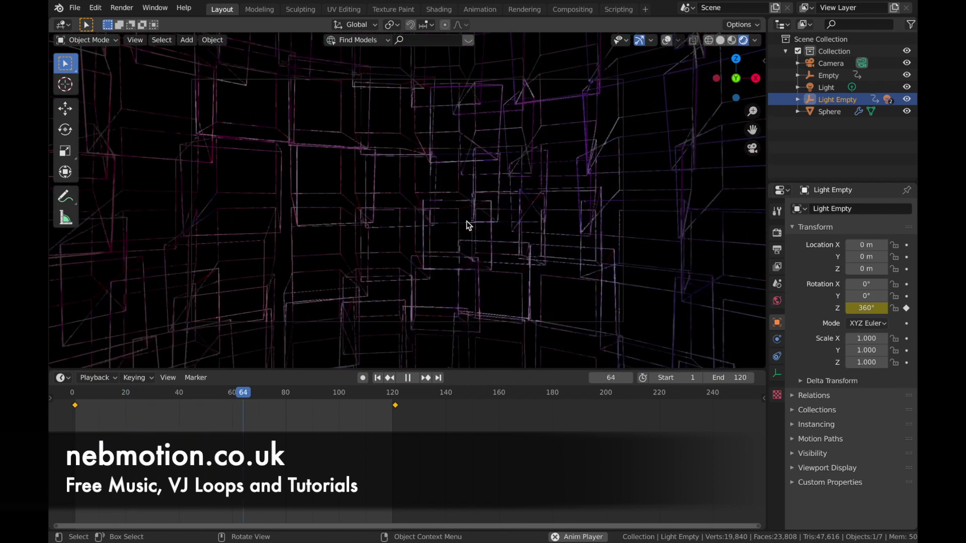
key(Escape)
Step: Give the Sphere a new grey metallic material and raise Simple Deform factor to about 1.073
click(378, 377)
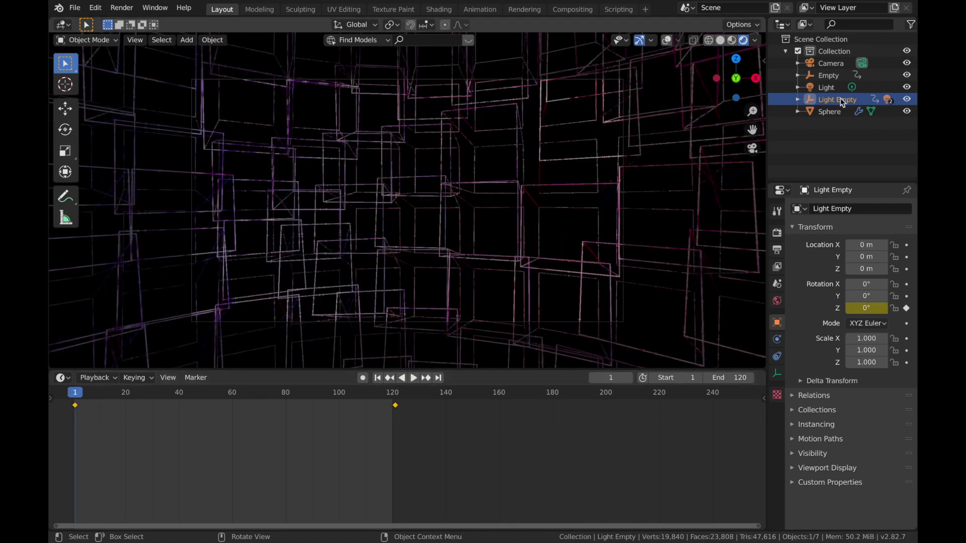
click(836, 113)
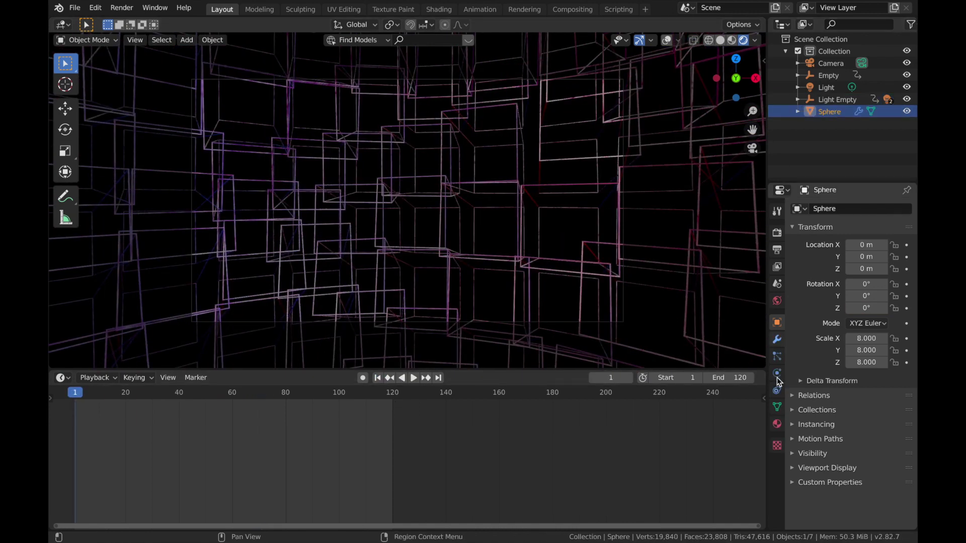
click(776, 425)
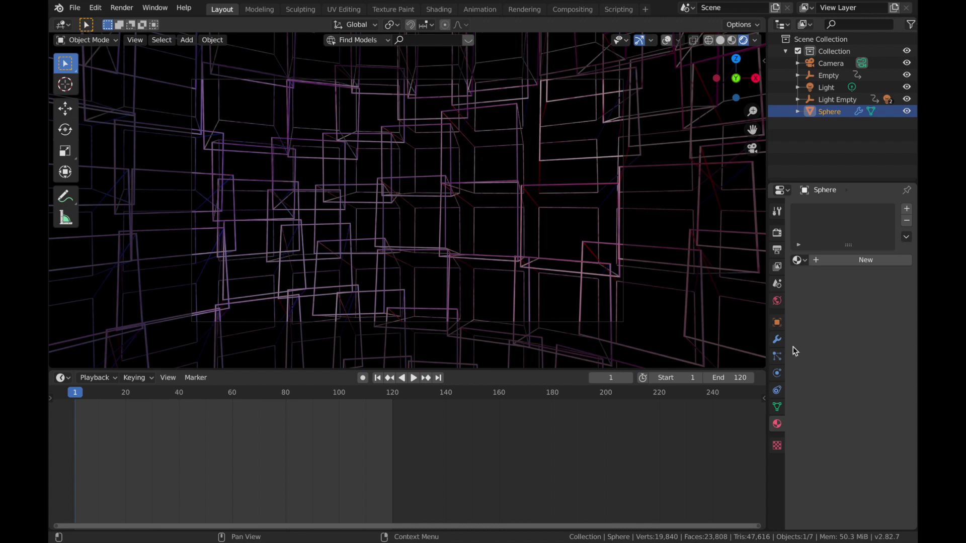
click(835, 259)
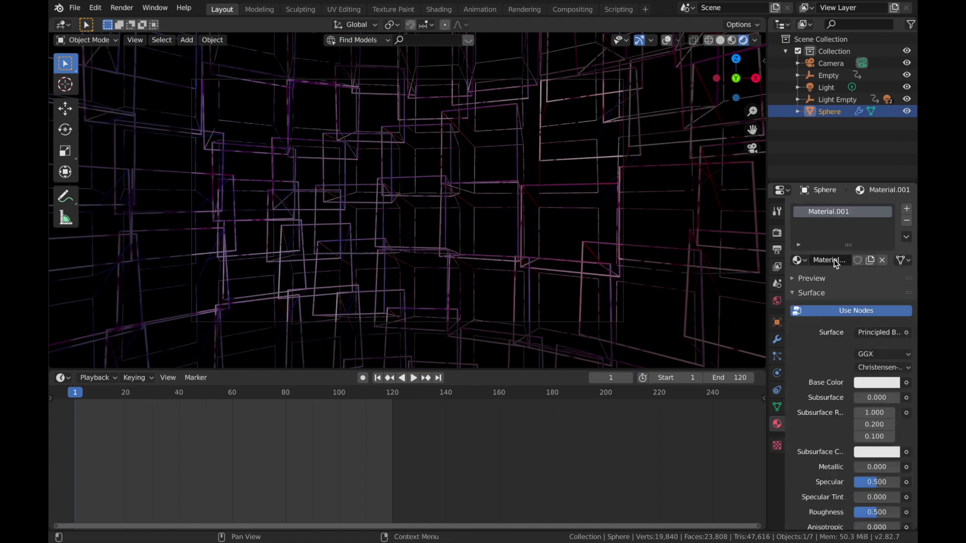
click(873, 383)
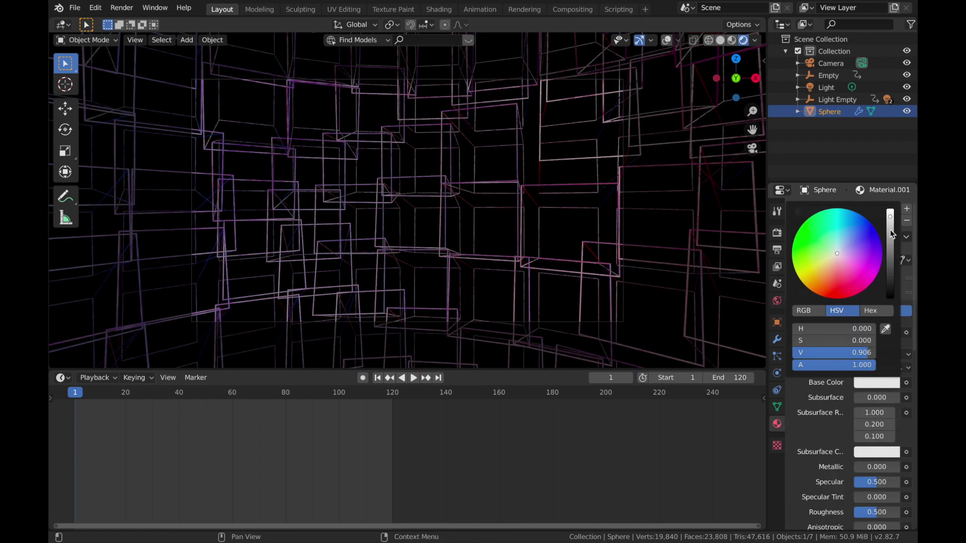
drag(891, 235, 892, 244)
drag(865, 467, 905, 467)
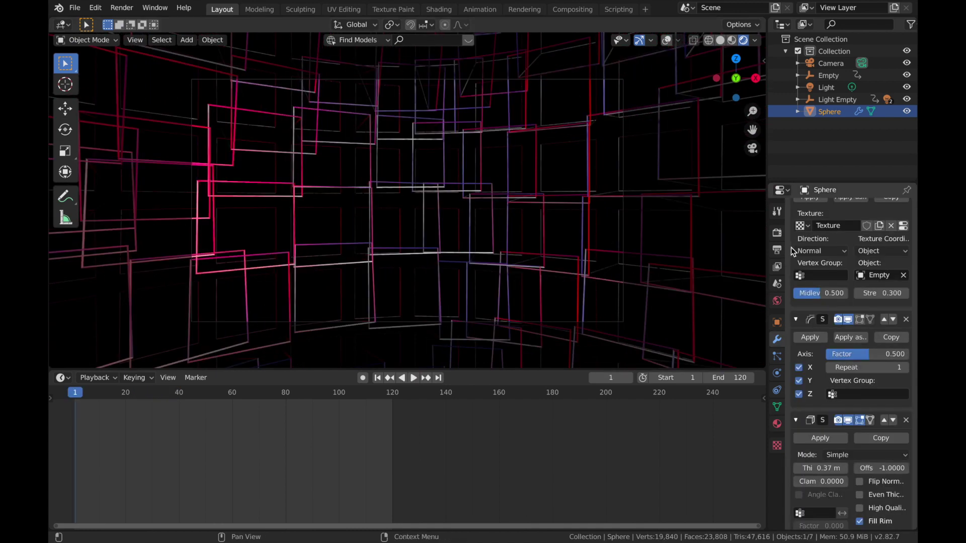
scroll(793, 291, up, 3)
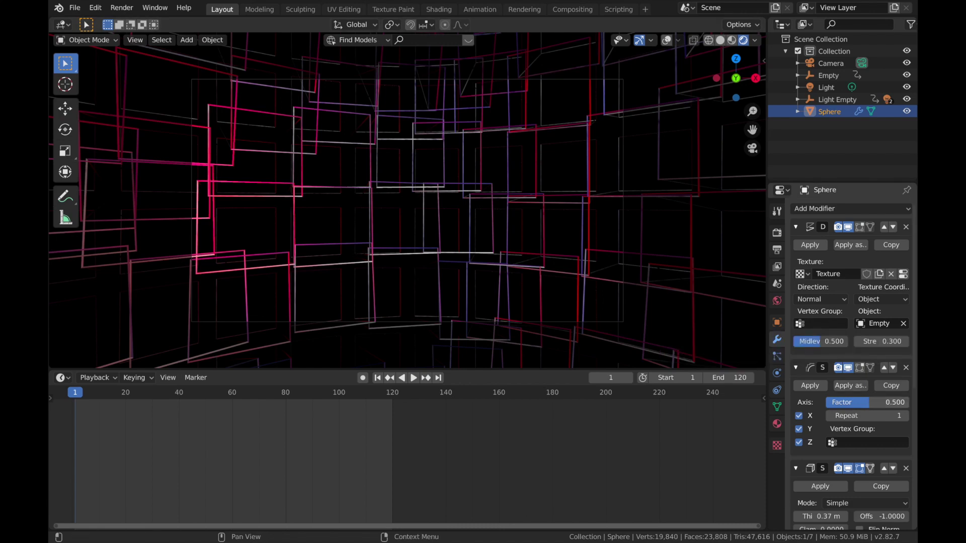
mouse_move(867, 402)
mouse_down()
mouse_move(910, 402)
mouse_move(818, 402)
mouse_move(879, 402)
mouse_move(850, 402)
mouse_up()
Step: Enable Bloom in the render settings with intensity 0.061
click(777, 233)
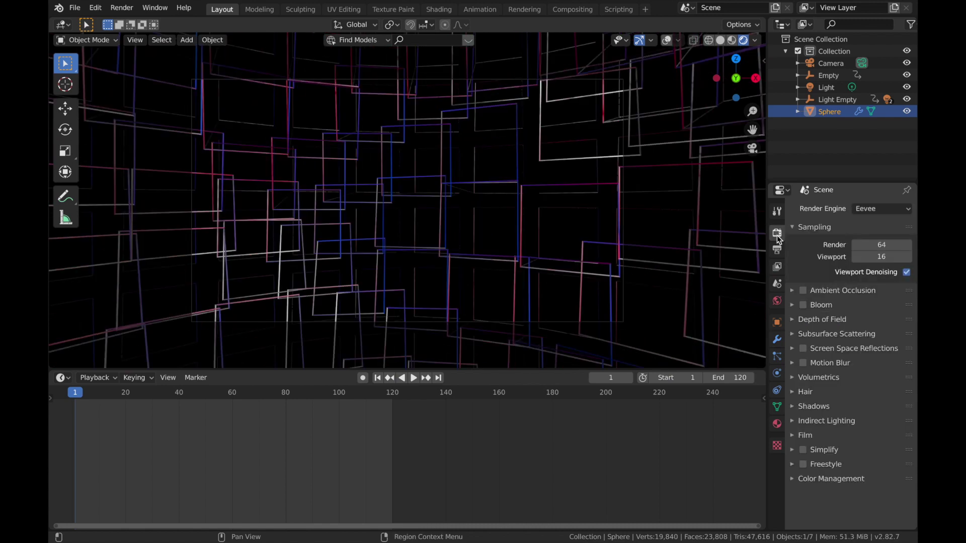
click(801, 306)
click(791, 306)
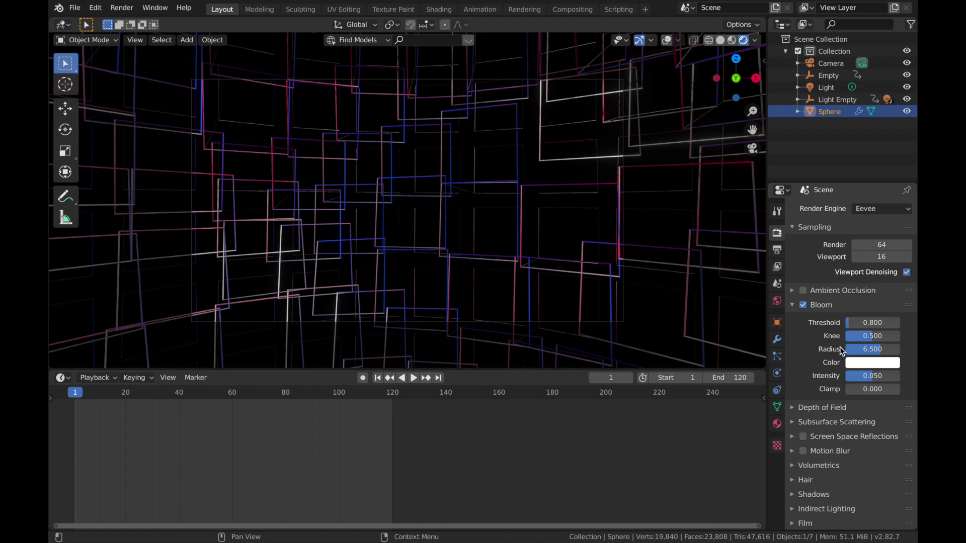
drag(872, 378, 872, 376)
Step: Set the Color Management look to Very High Contrast, then view the Output properties
scroll(810, 453, down, 2)
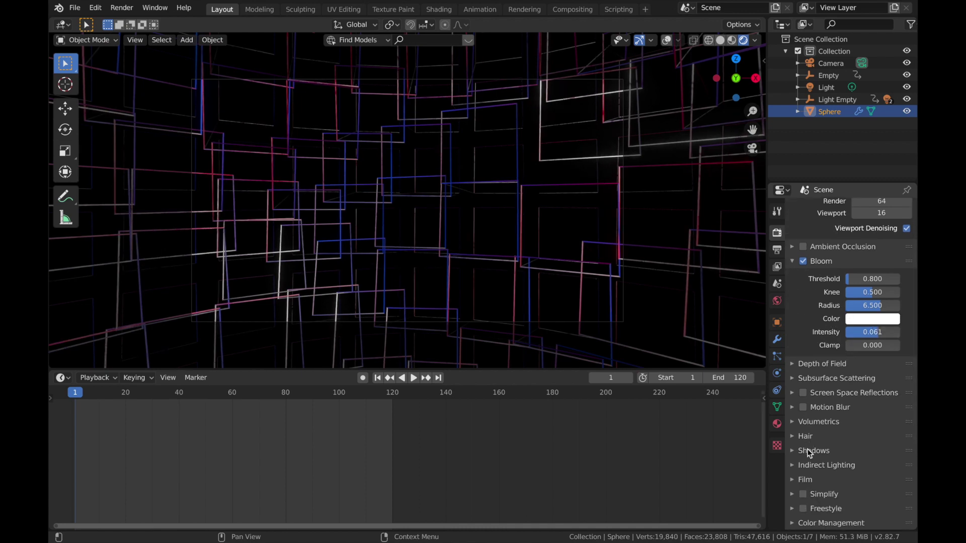
click(797, 523)
scroll(839, 502, down, 5)
click(880, 464)
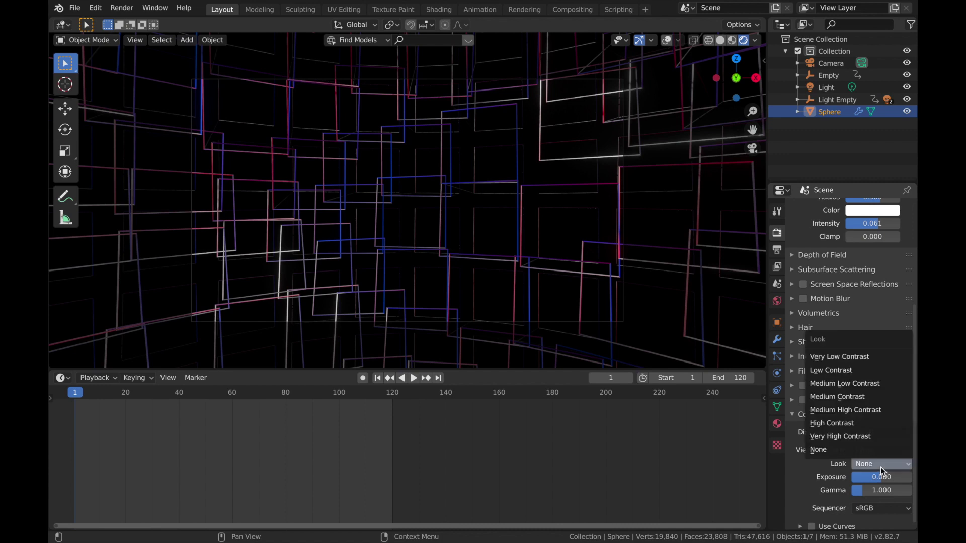
click(854, 436)
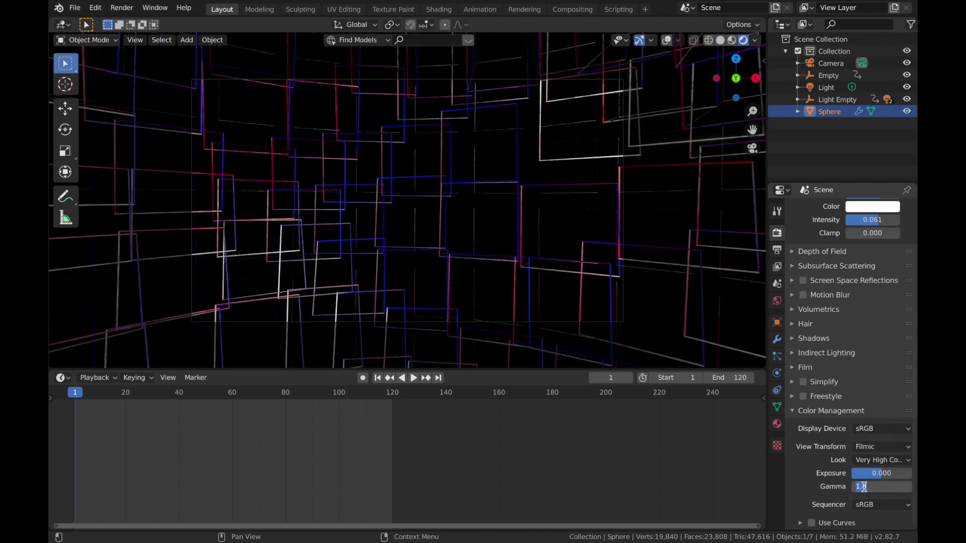
click(776, 251)
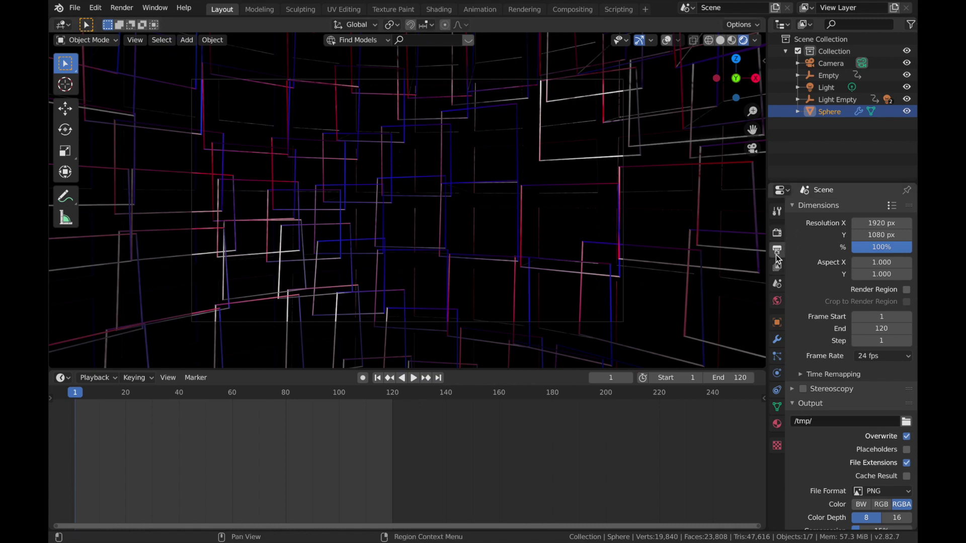
Step: Choose the render output folder and set the file format to FFmpeg video
click(906, 422)
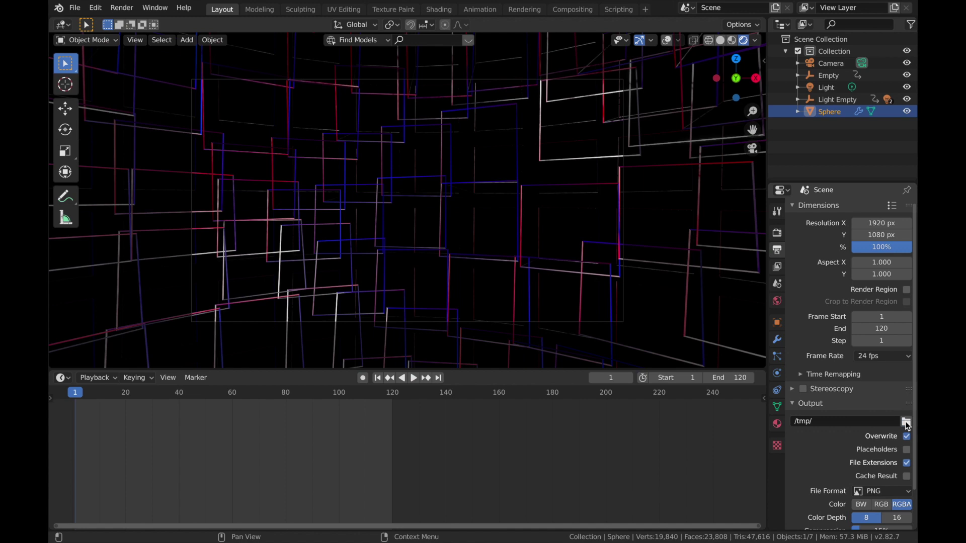
key(Escape)
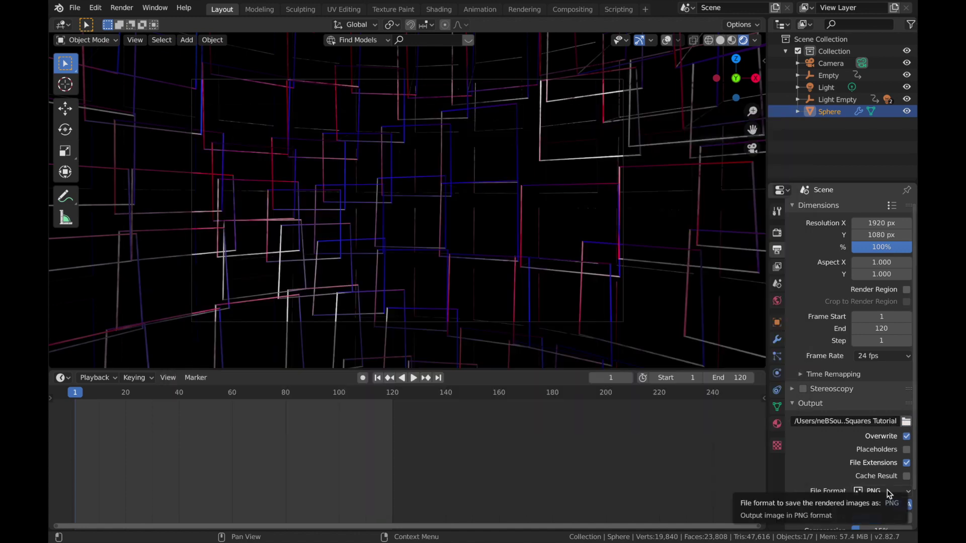
click(886, 490)
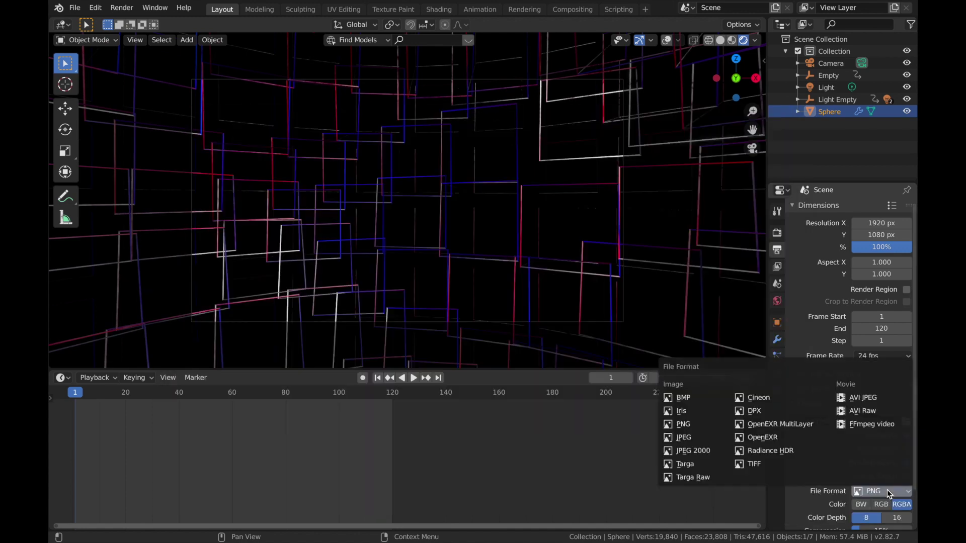
click(864, 425)
scroll(804, 483, down, 2)
Step: Set the encoding container to MPEG-4 with Perceptually lossless output quality
click(801, 494)
scroll(825, 483, down, 2)
click(864, 452)
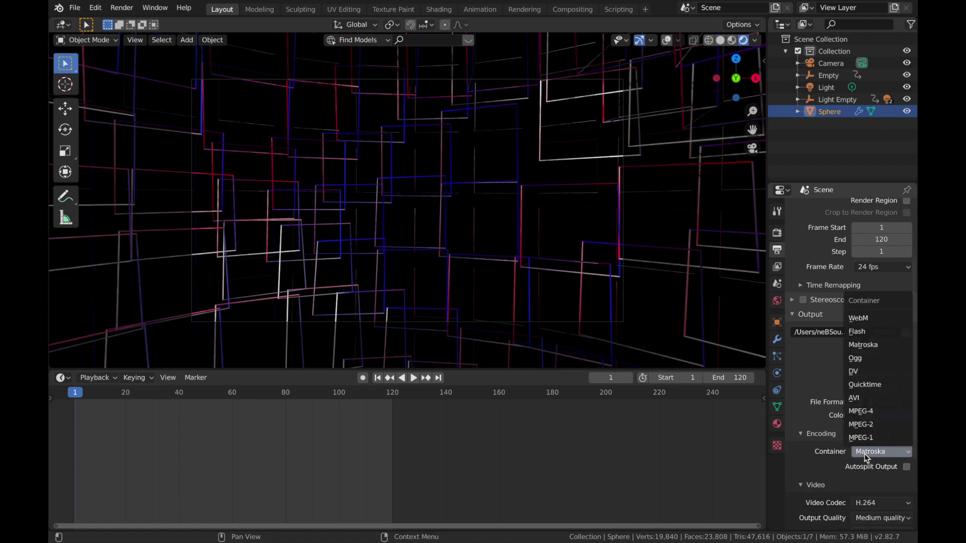
click(873, 419)
scroll(855, 452, down, 1)
click(865, 481)
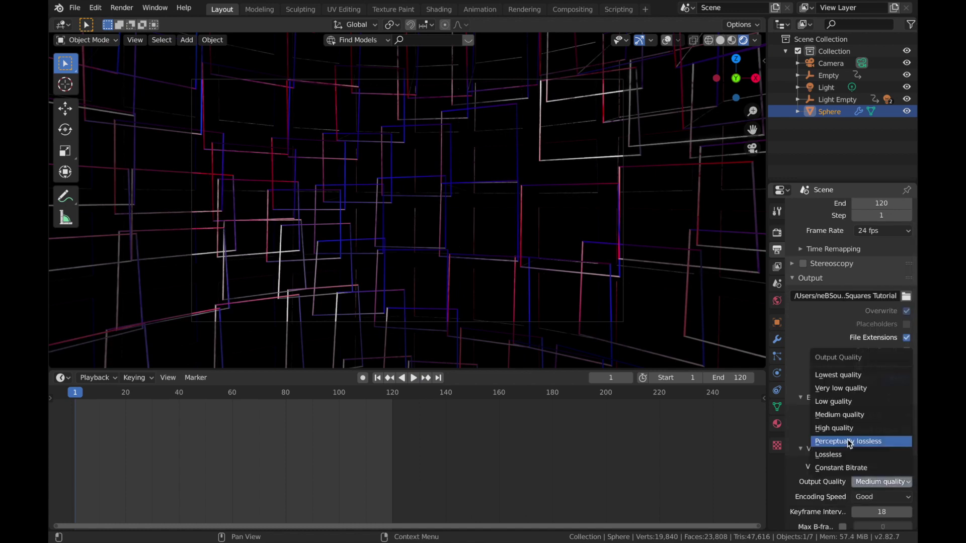
click(849, 442)
scroll(830, 457, down, 3)
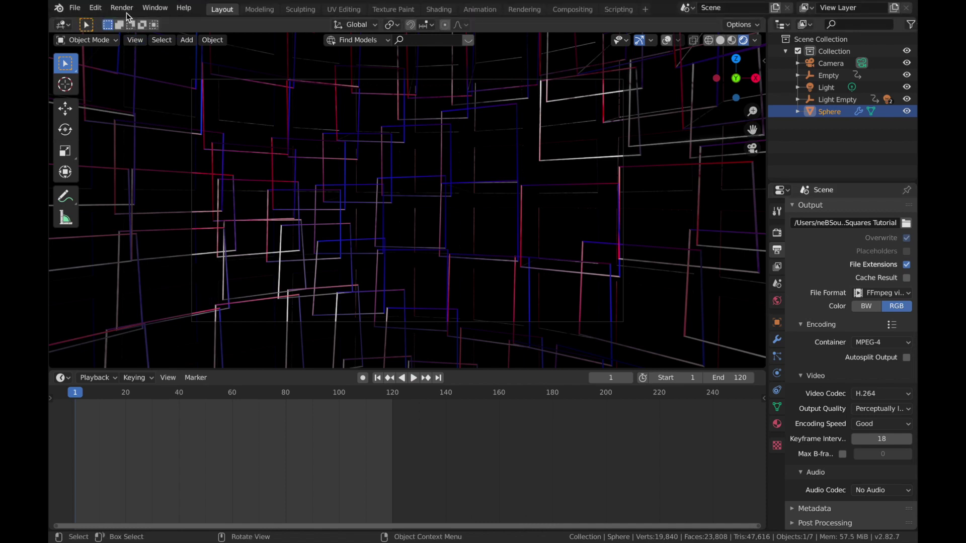
click(125, 8)
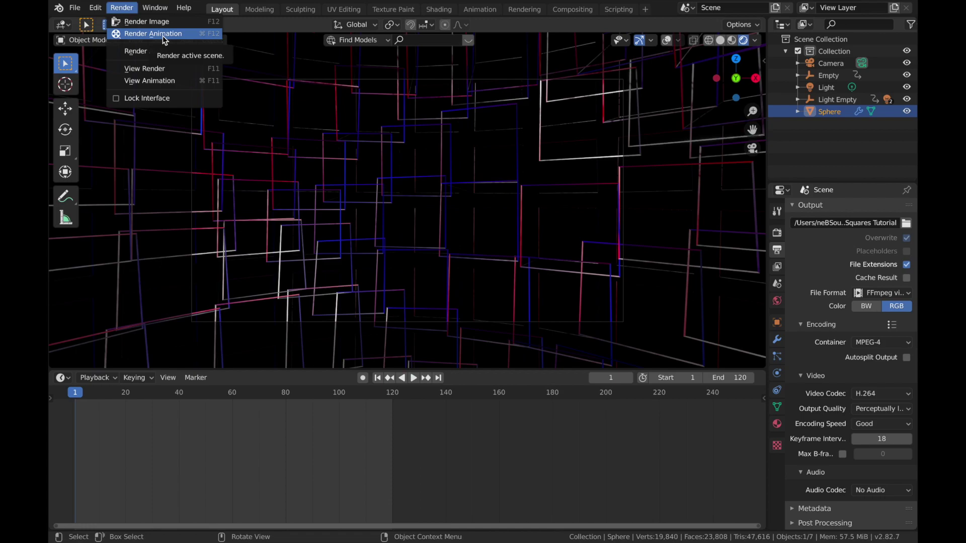